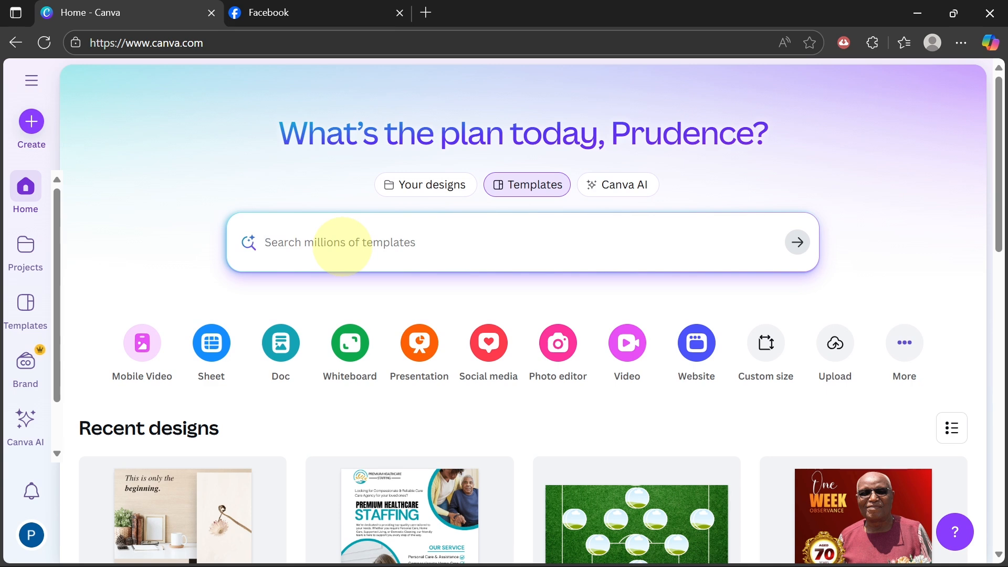
Search the templates for "pdf document"
click(345, 254)
text(pdf)
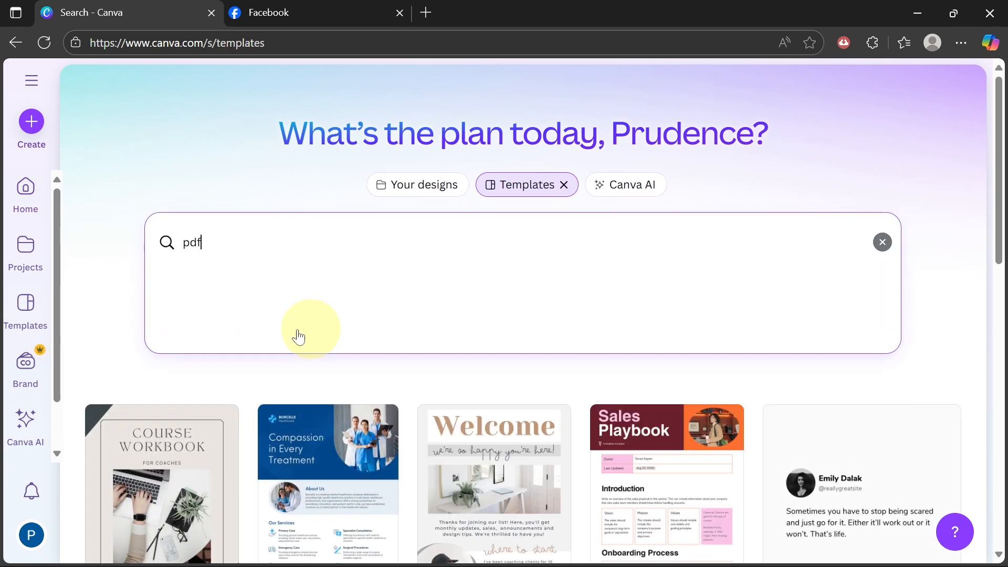
click(245, 350)
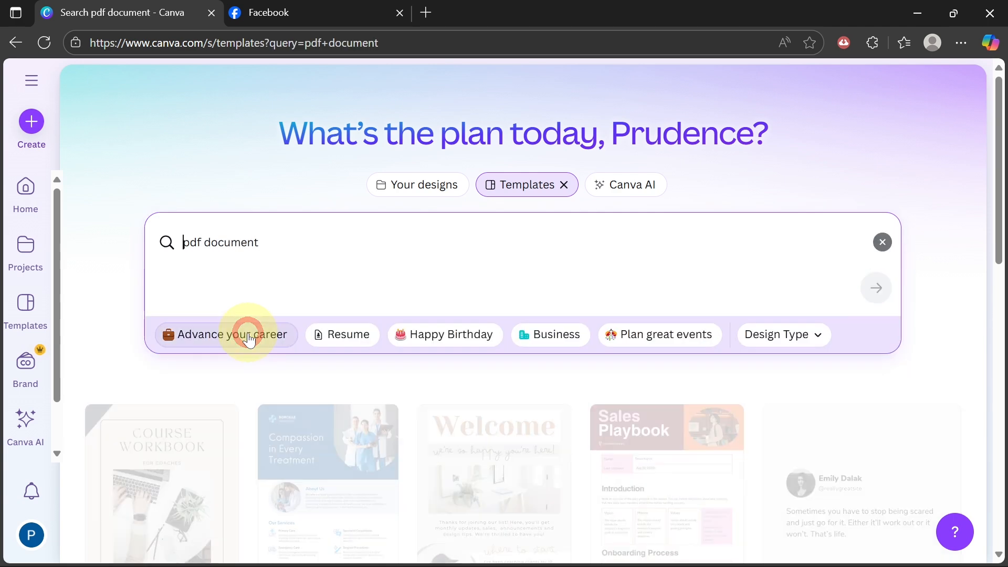
Find the "This is only the beginning" welcome page template in the results and create a new design from it
scroll(299, 302, down, 3)
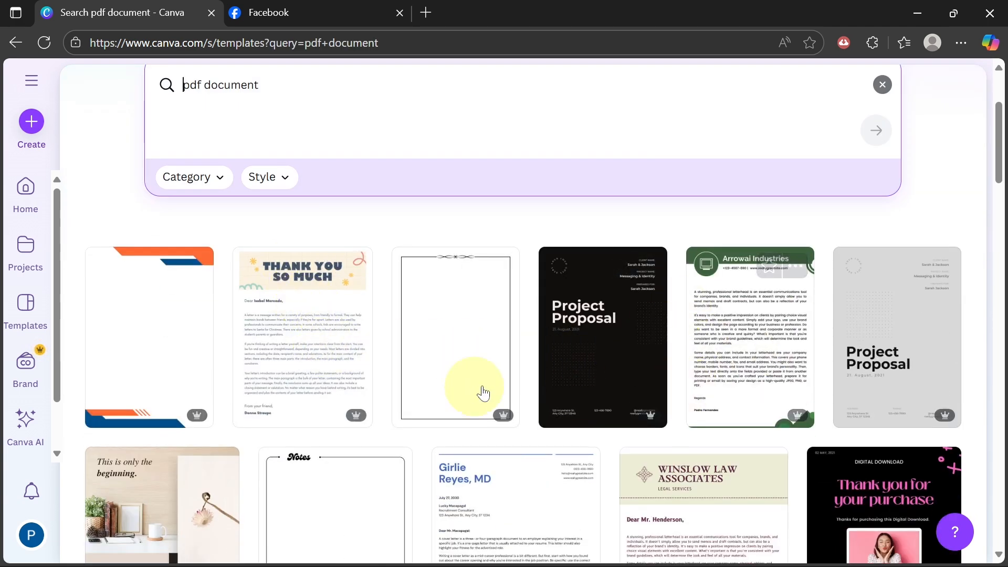
scroll(462, 400, down, 3)
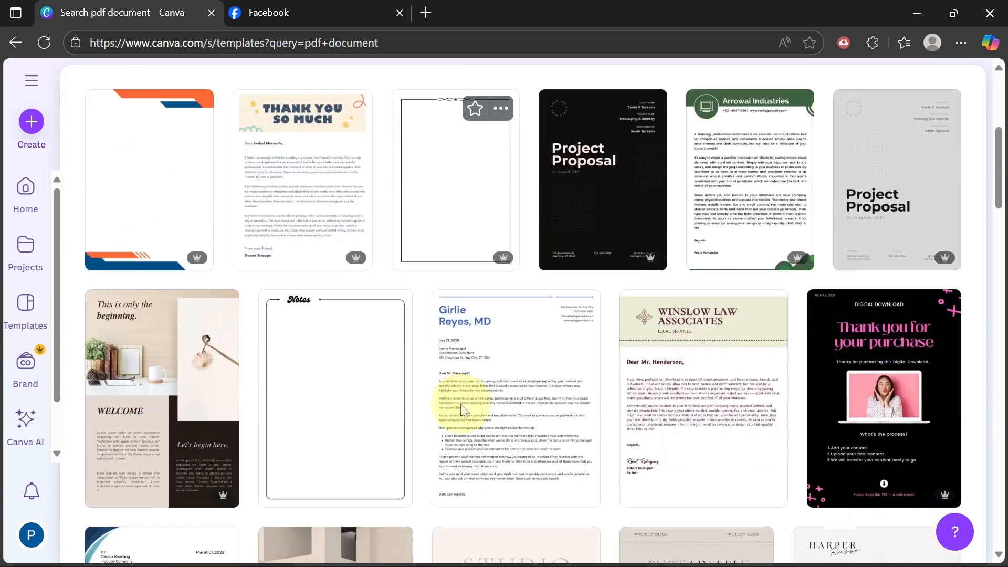
click(153, 395)
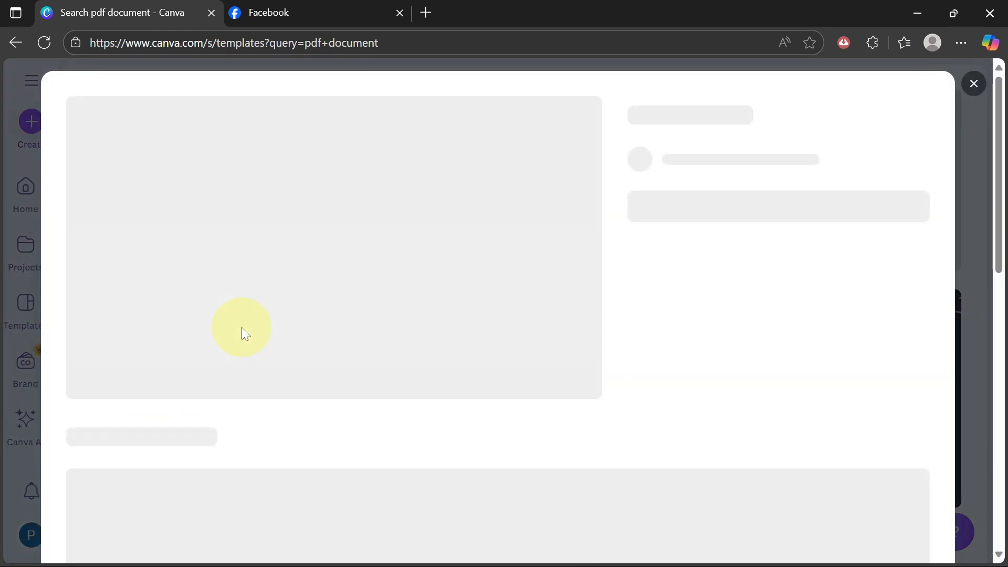
click(752, 298)
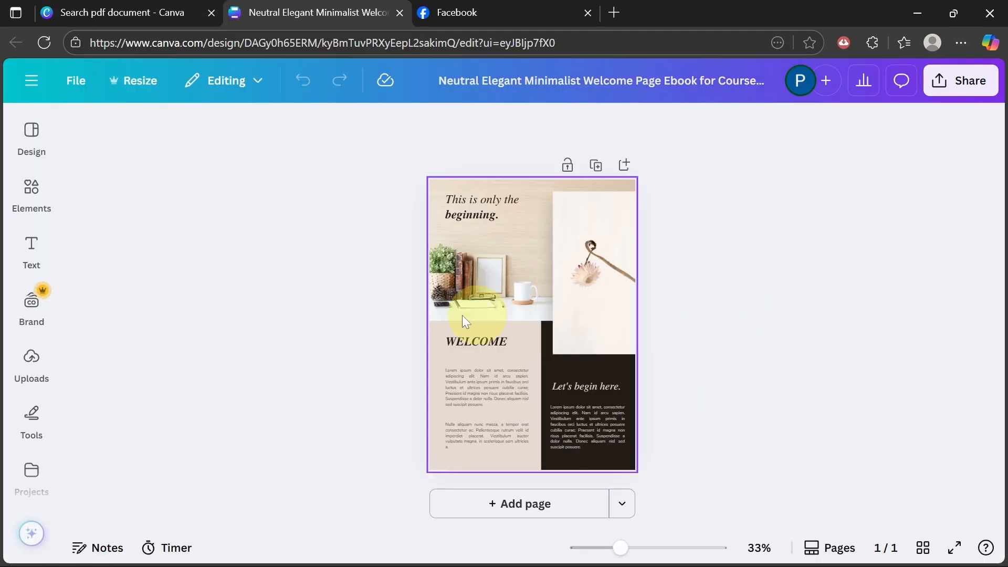
drag(619, 555, 660, 548)
scroll(684, 397, down, 5)
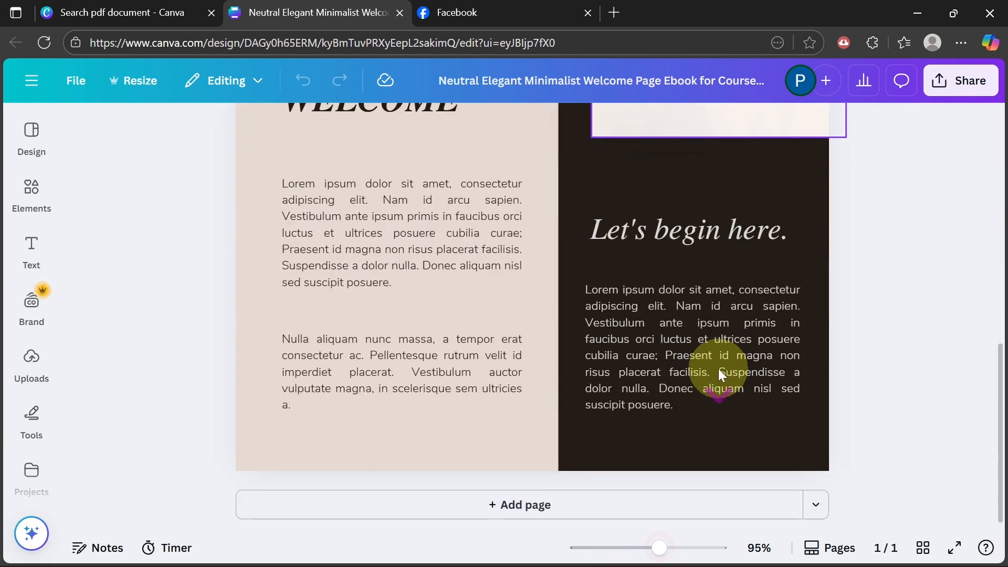
click(529, 505)
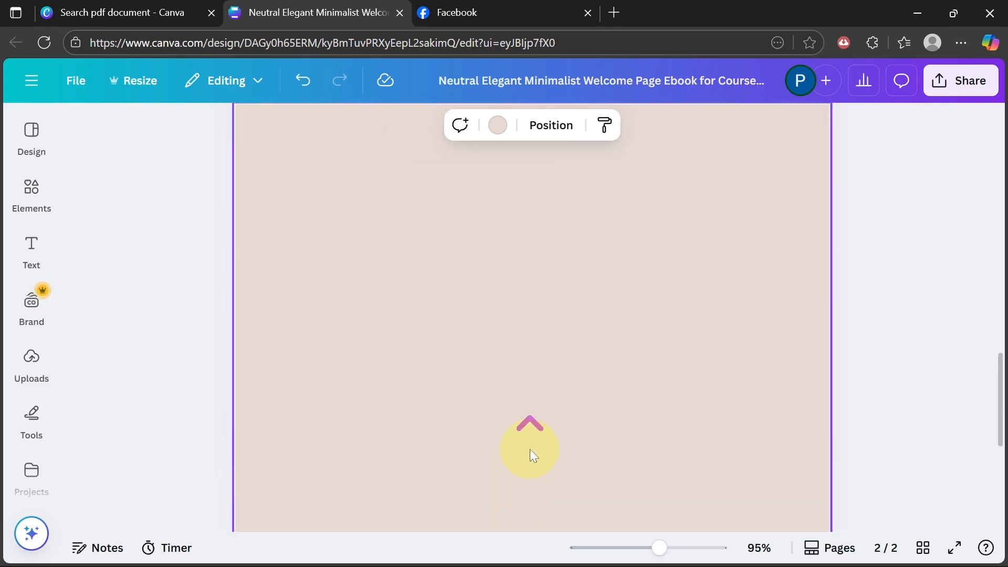
scroll(531, 449, up, 5)
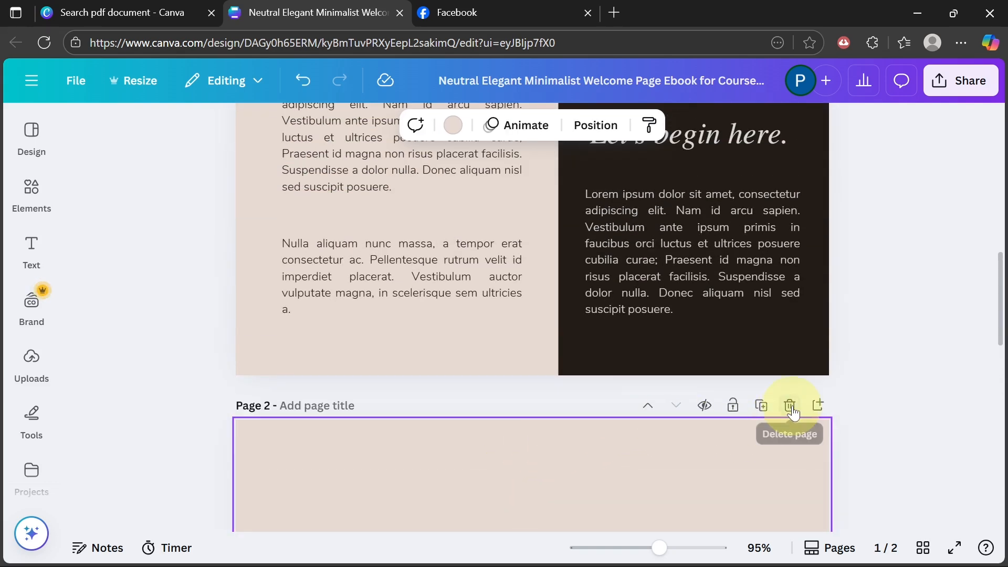
click(790, 405)
scroll(367, 373, up, 4)
scroll(365, 411, down, 2)
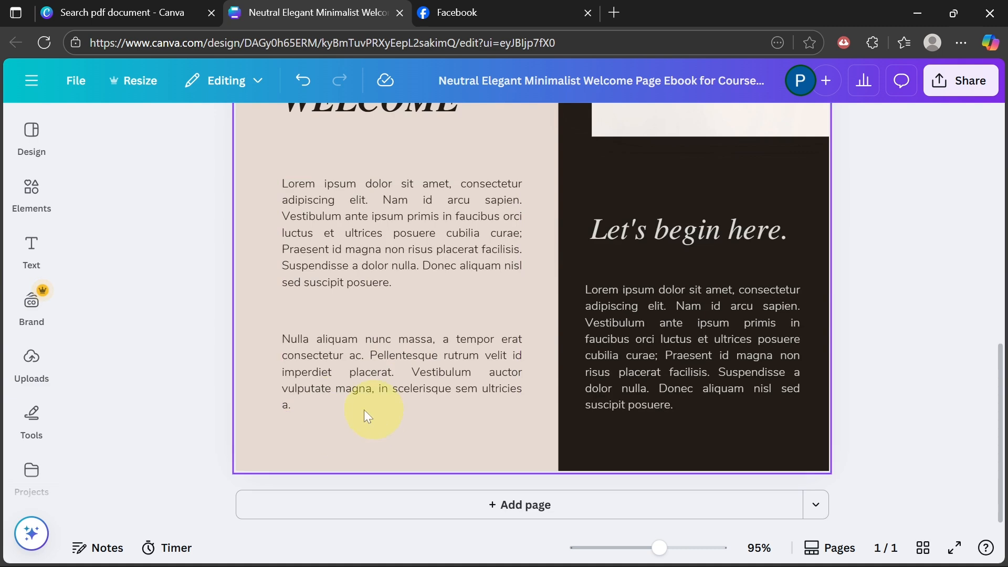
click(493, 11)
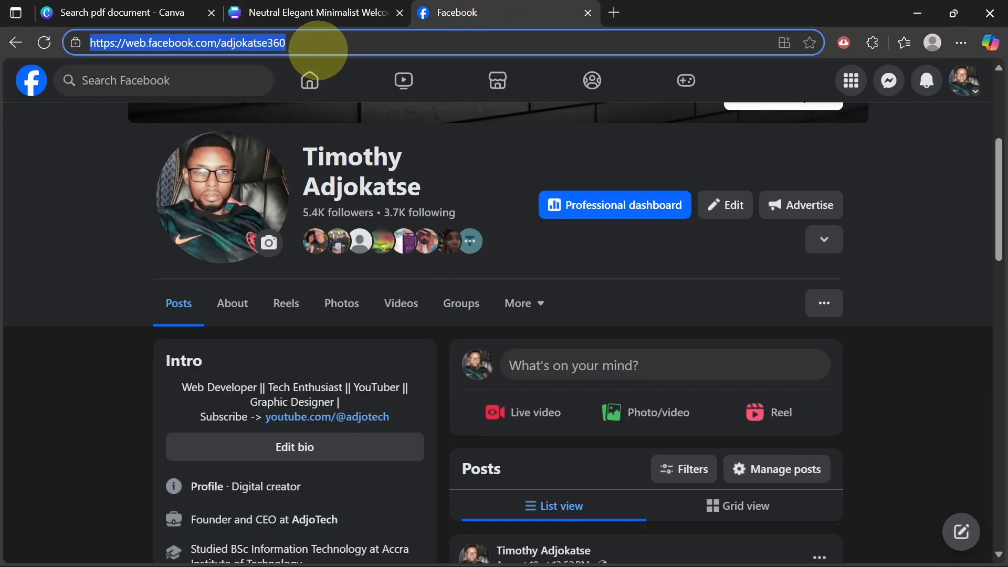
click(301, 13)
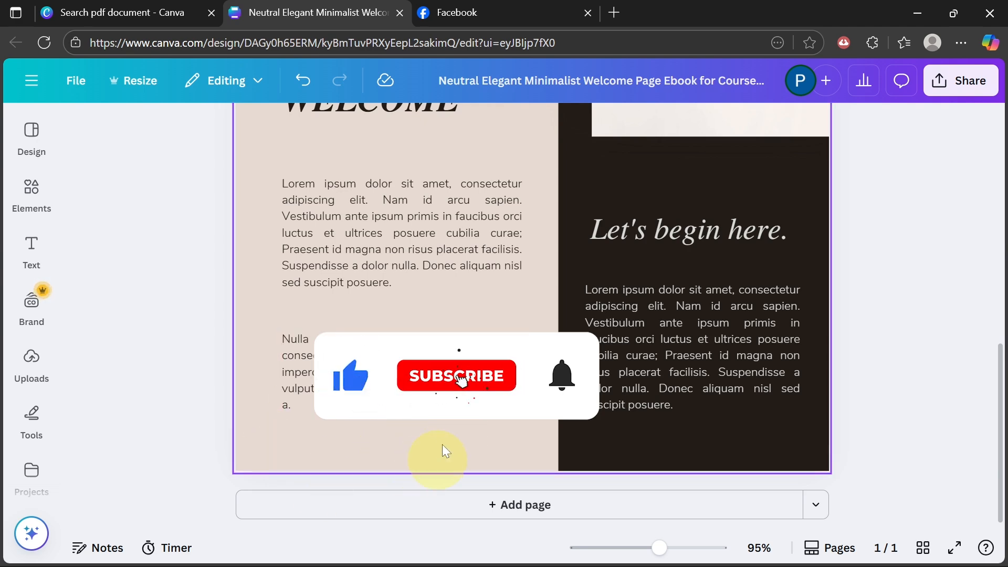
Add a heading to the page with the text "Follow us on Facebook"
click(31, 249)
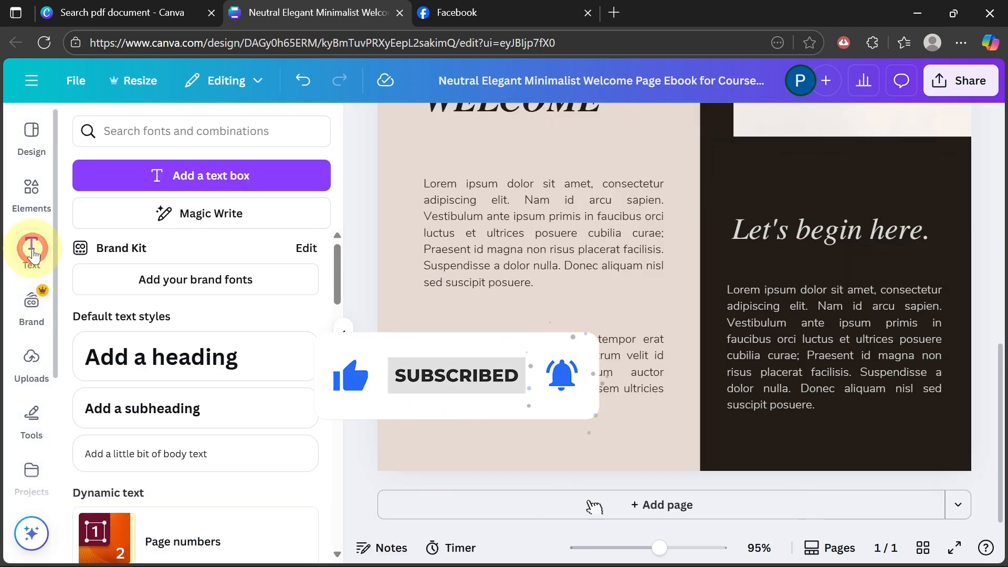
click(148, 362)
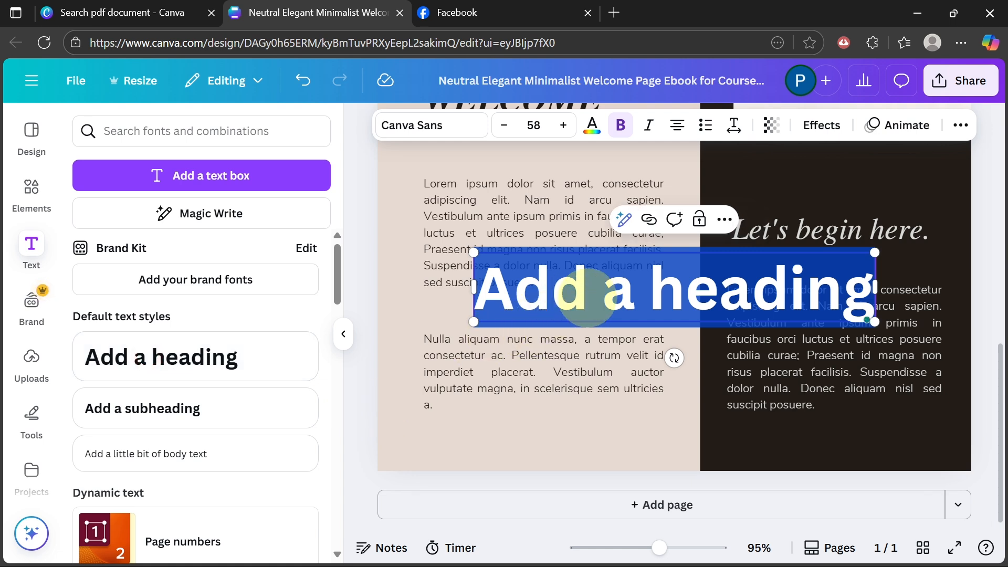
text(Foll)
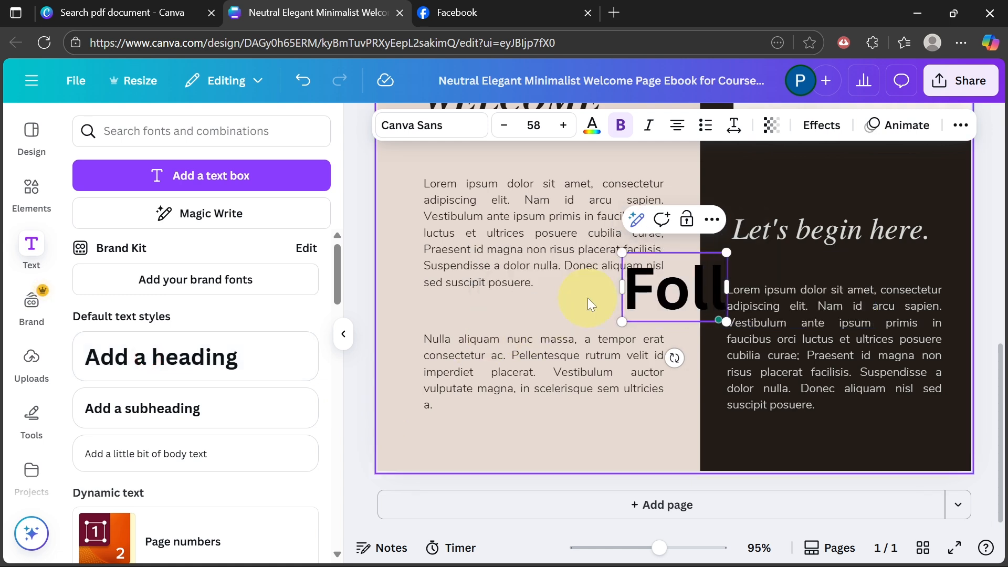
text(ow us on)
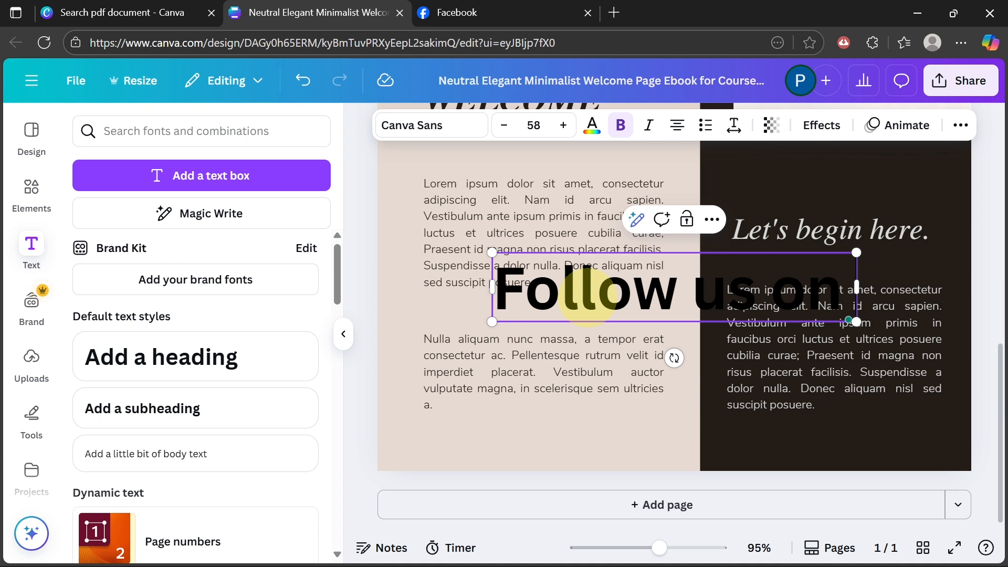
text( Faceb)
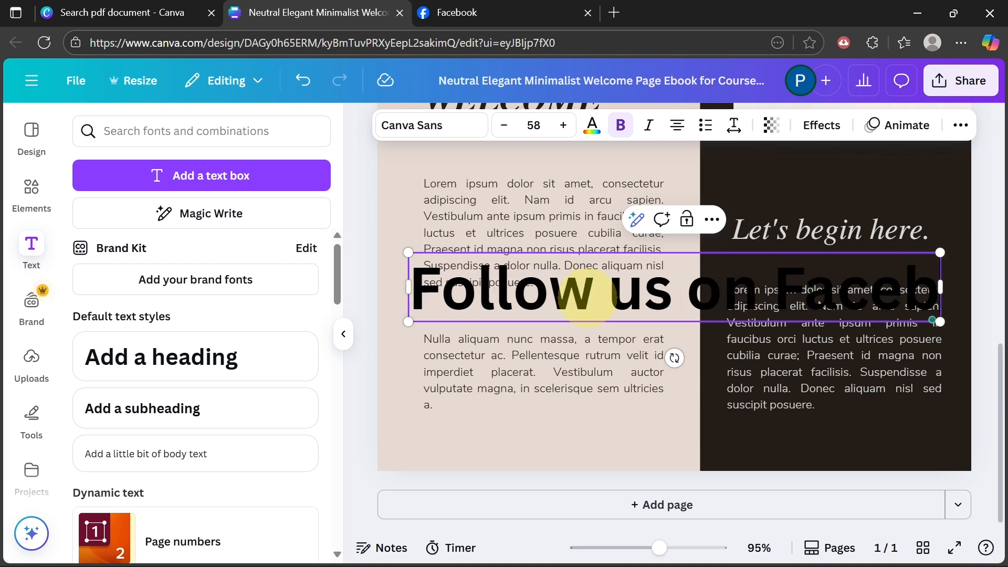
text(ook)
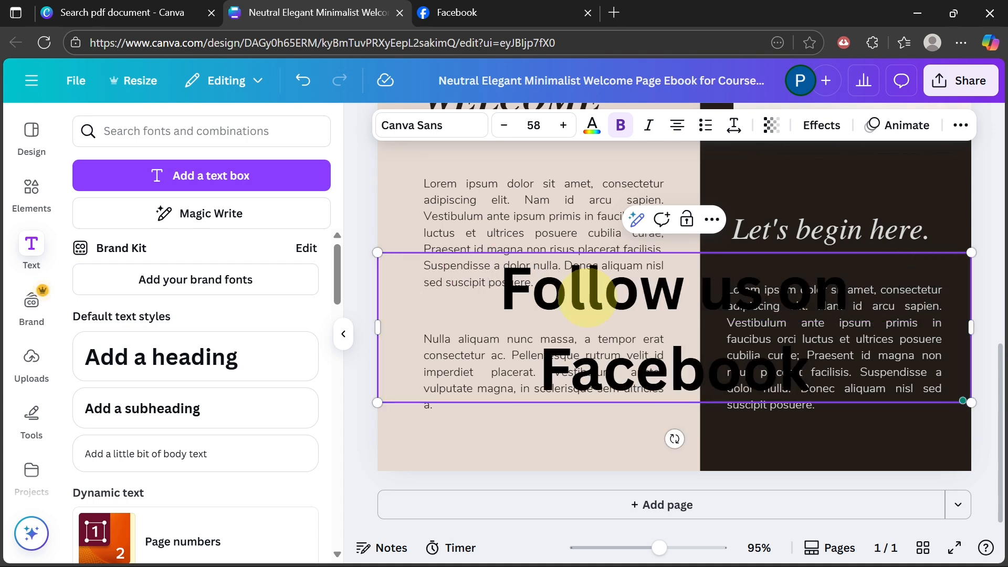
Shrink the "Follow us on Facebook" heading to font size 14.3 and place it below the last paragraph in the beige column
key(ctrl+a)
click(505, 127)
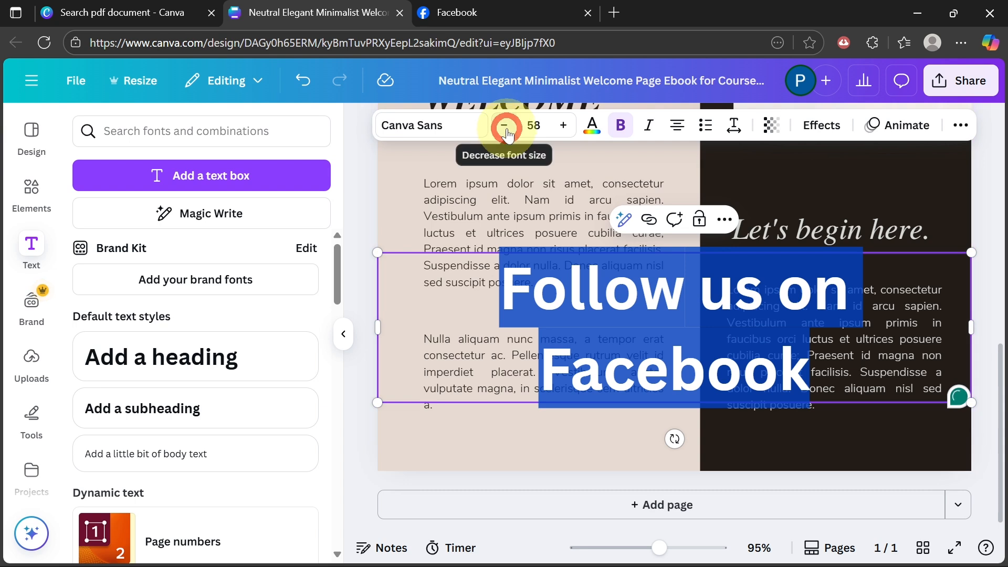
click(506, 127)
click(505, 128)
click(505, 128)
click(506, 128)
click(505, 128)
click(505, 128)
click(505, 128)
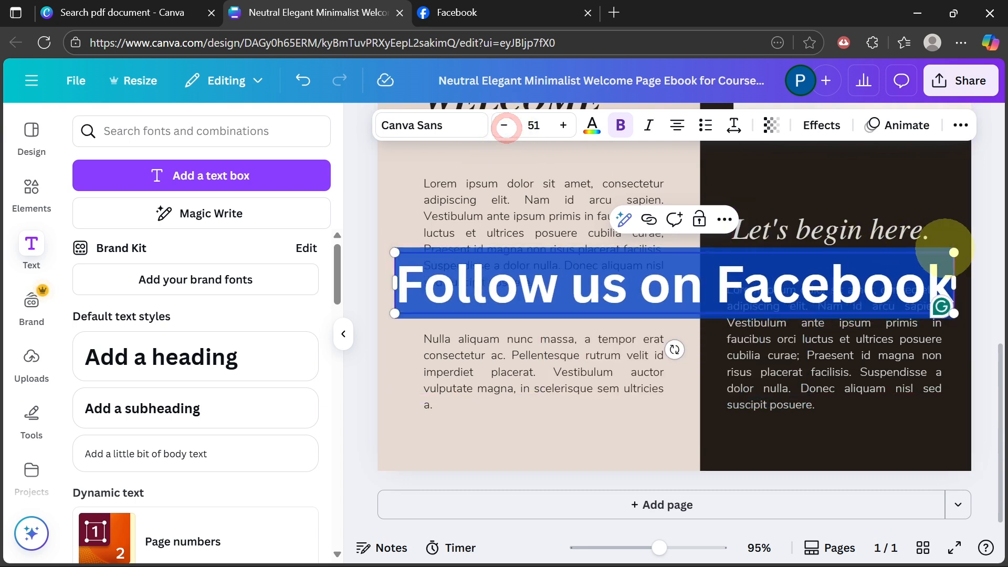
drag(954, 252, 553, 300)
drag(486, 345, 546, 469)
click(655, 422)
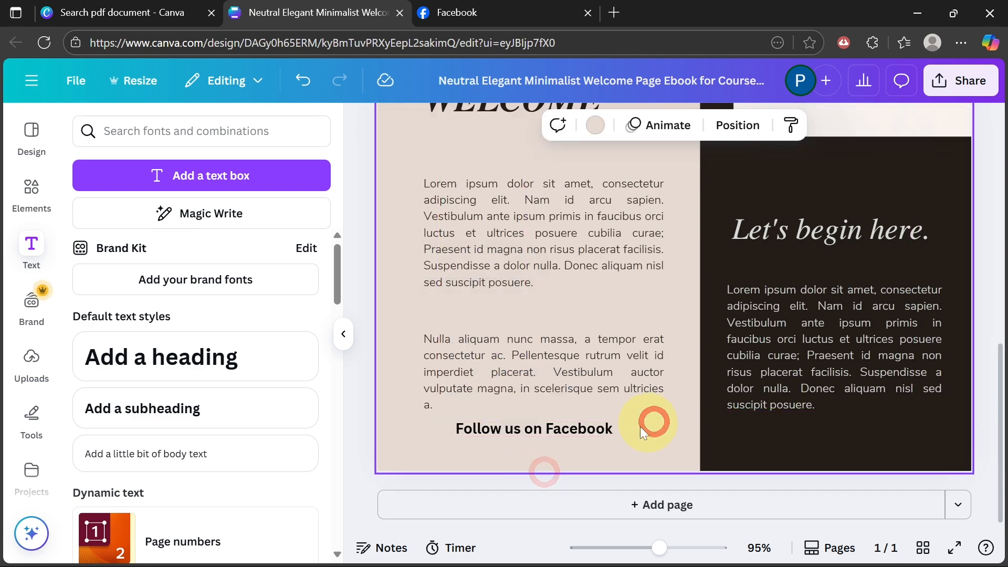
Open the link entry for the "Follow us on Facebook" text
click(541, 430)
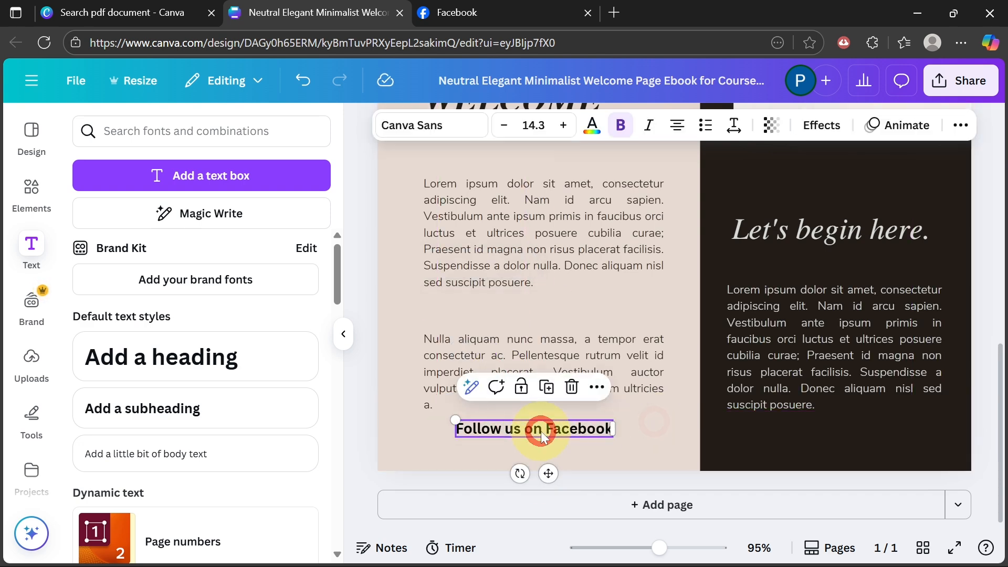
click(492, 11)
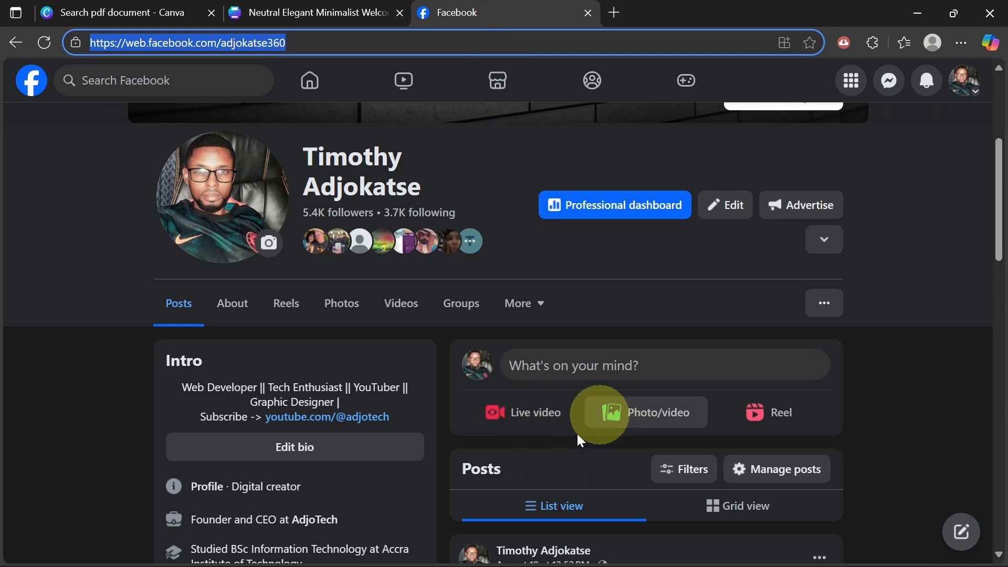
click(317, 15)
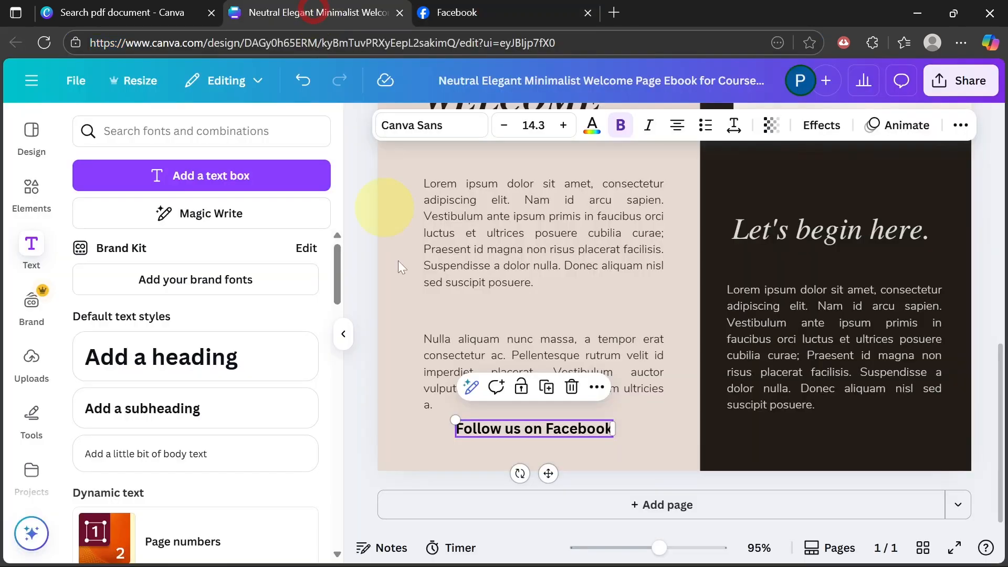
right_click(526, 430)
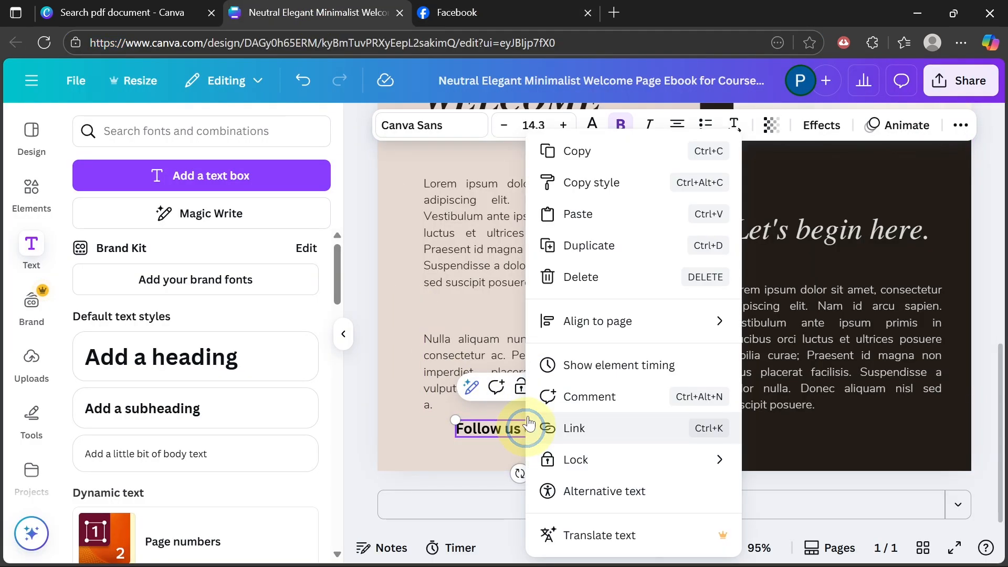
click(599, 435)
click(599, 426)
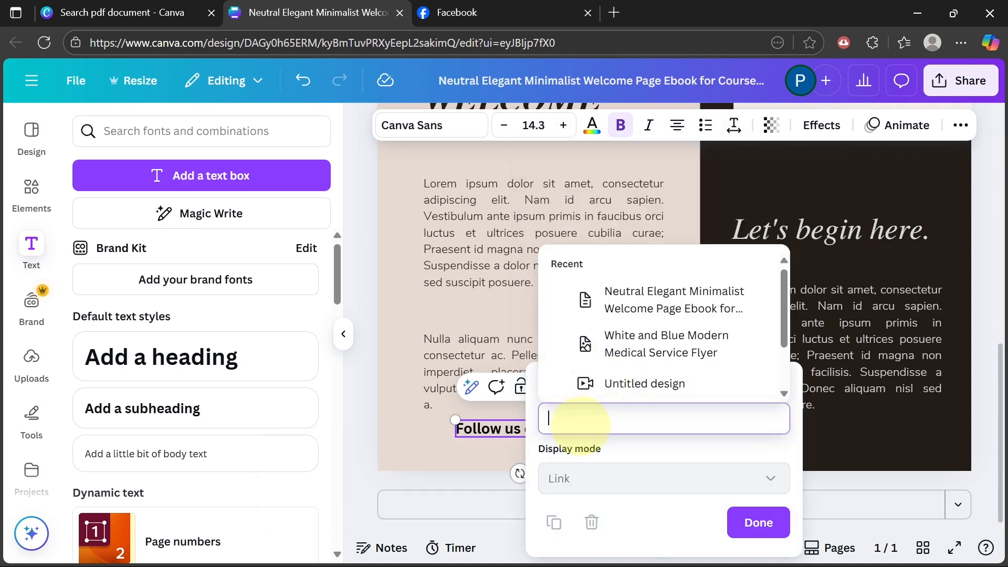
Switch to the Facebook page, copy the profile's web address and return to the Canva design
click(452, 13)
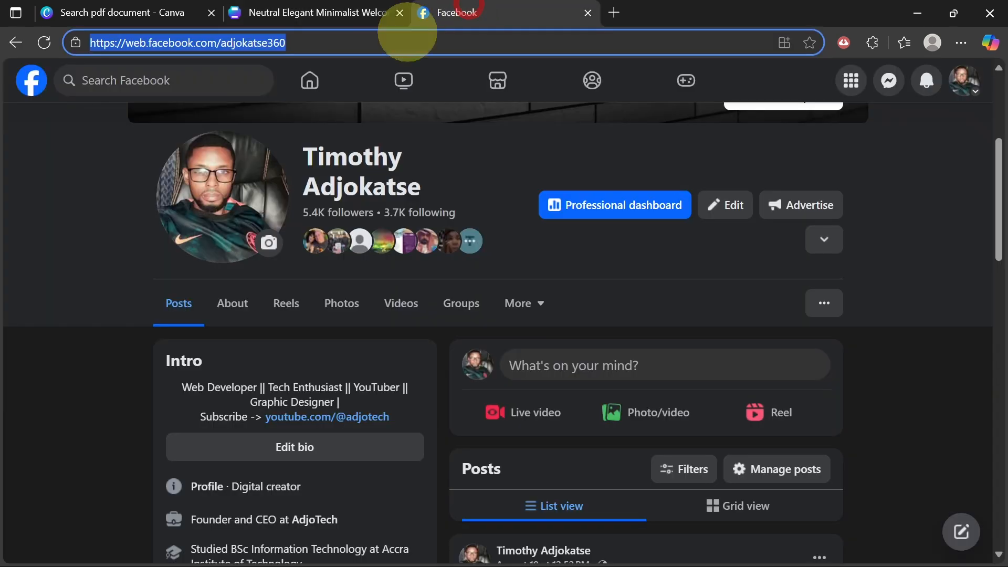
right_click(225, 43)
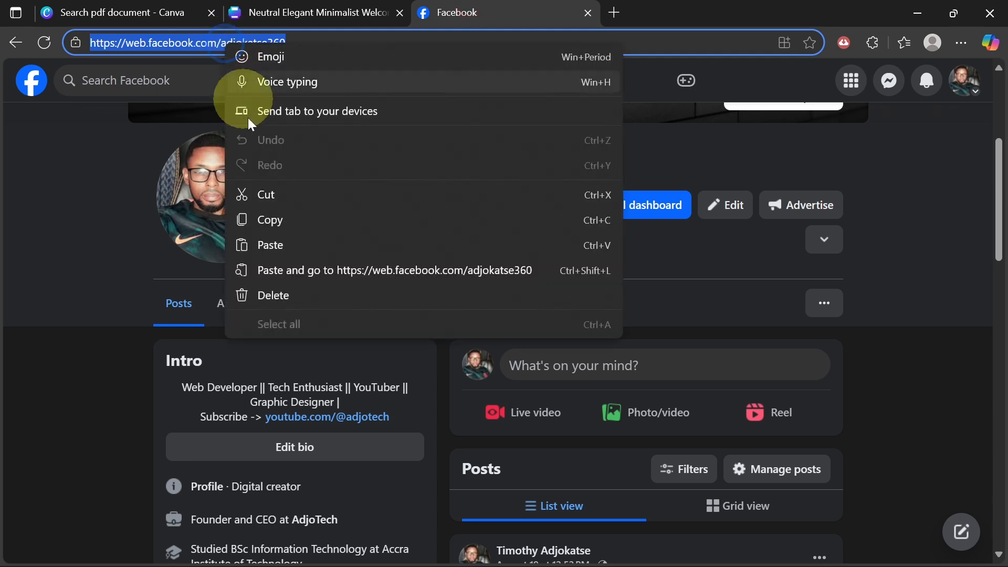
click(279, 218)
click(301, 9)
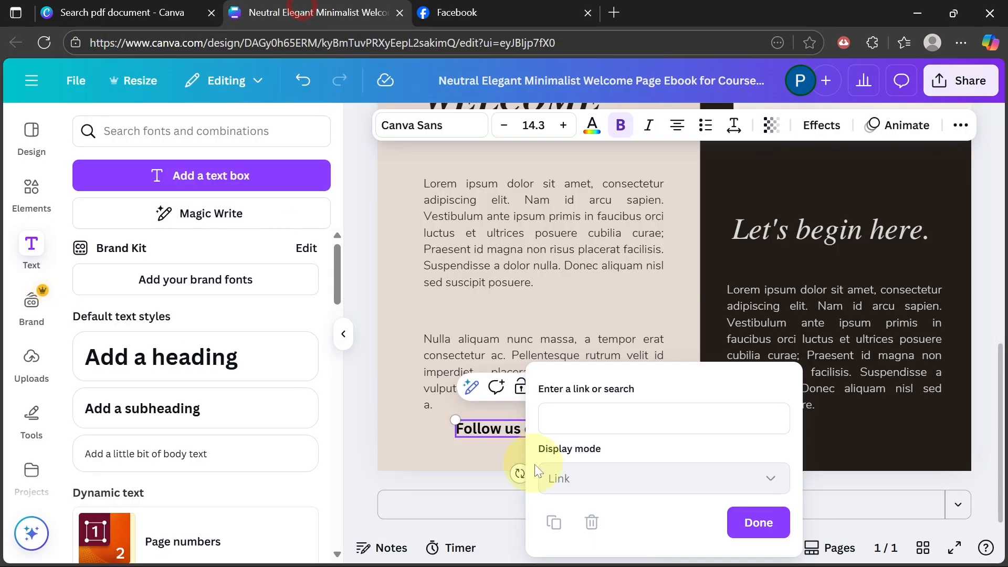
Paste the copied Facebook profile address as the link of the "Follow us on Facebook" text and apply it
click(586, 416)
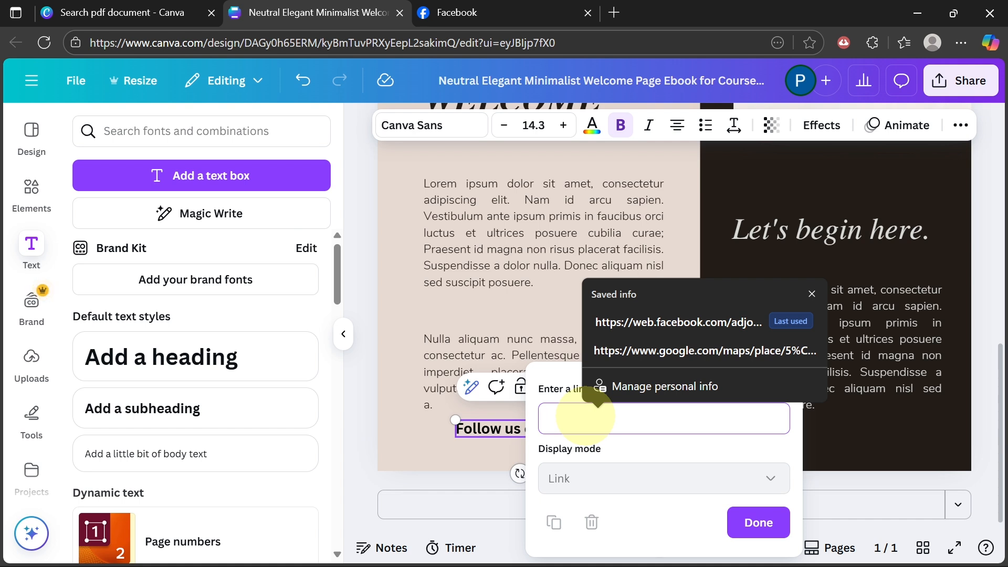
key(ctrl+v)
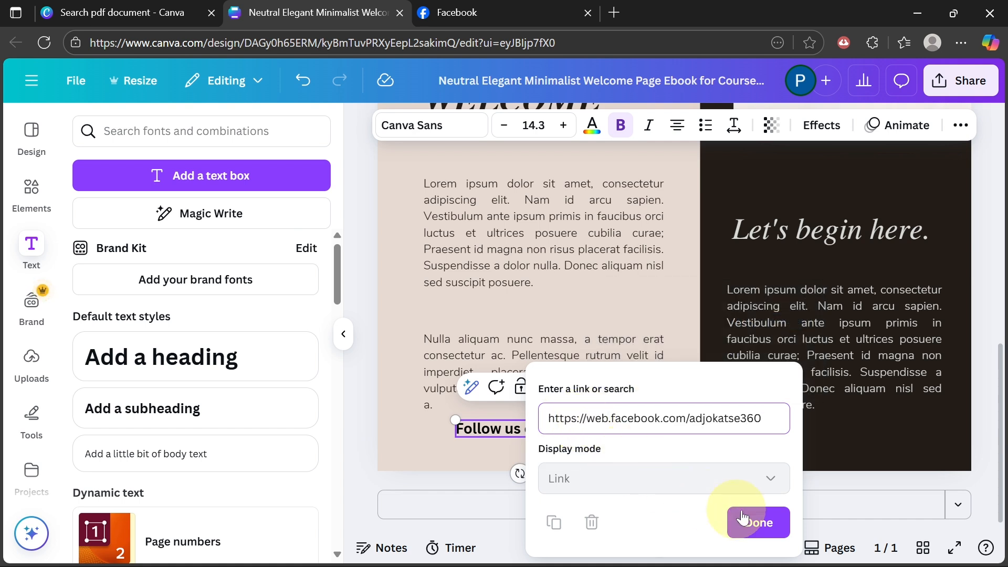
click(759, 523)
click(435, 436)
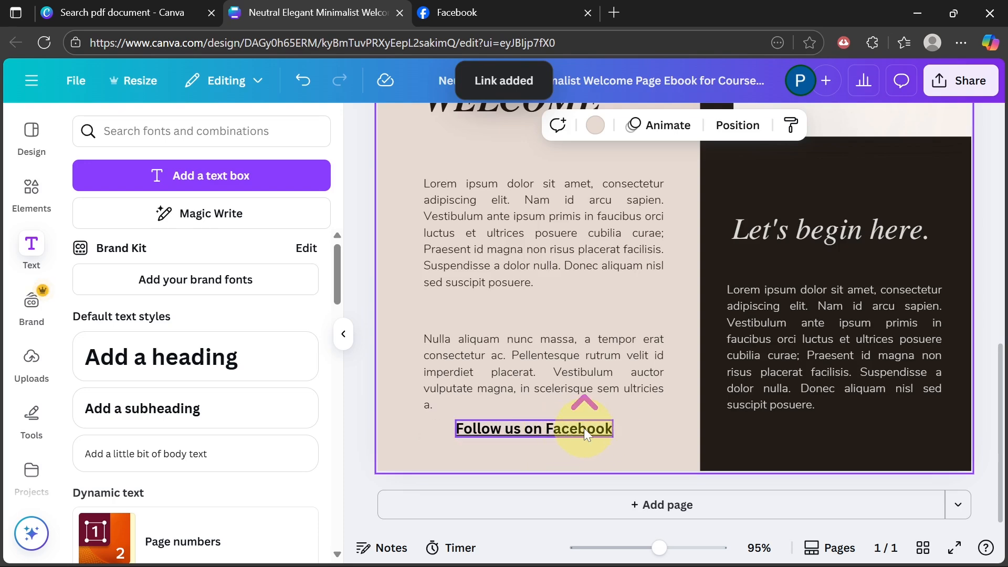
Insert a rounded square from the library of shapes onto the page
scroll(584, 427, up, 3)
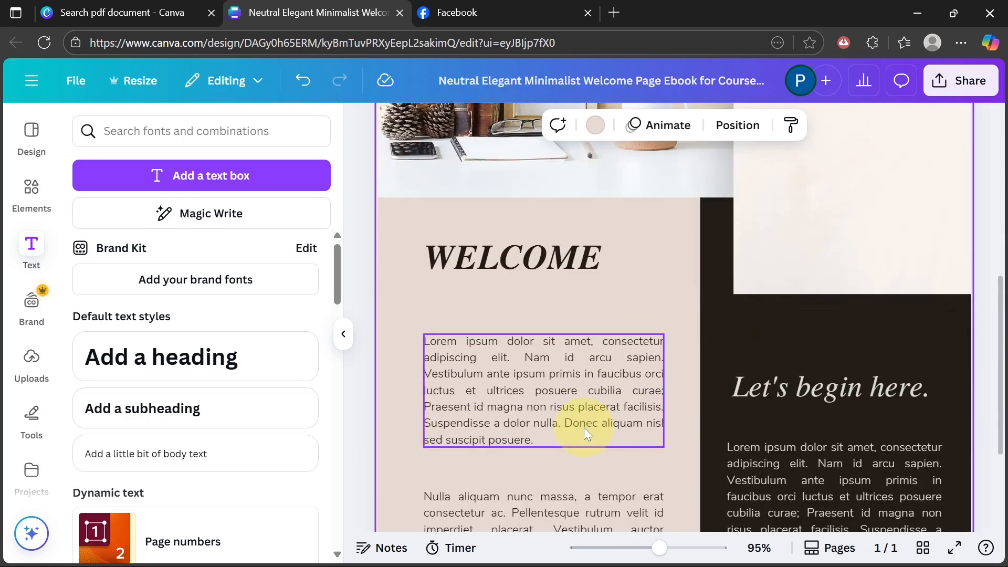
click(24, 203)
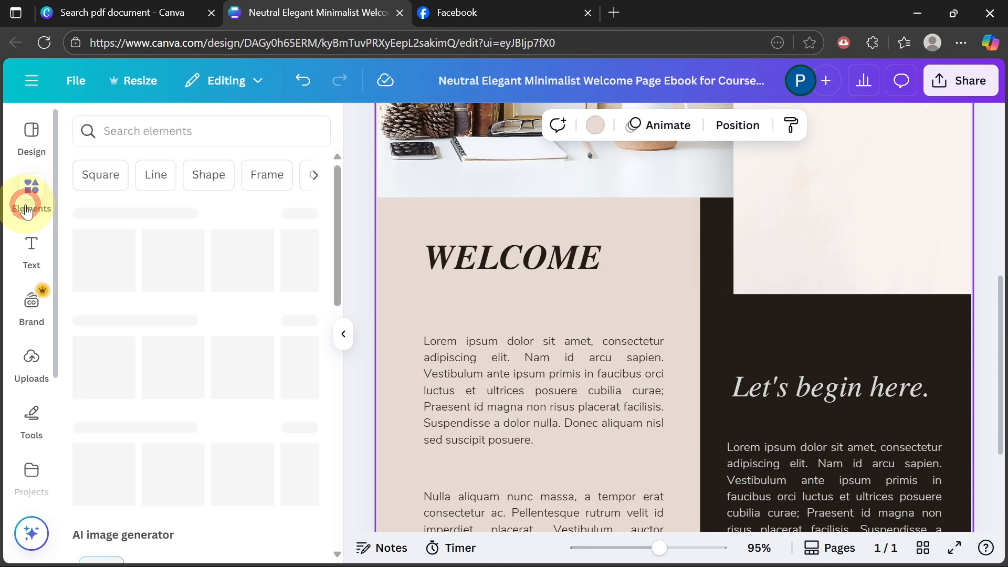
click(206, 175)
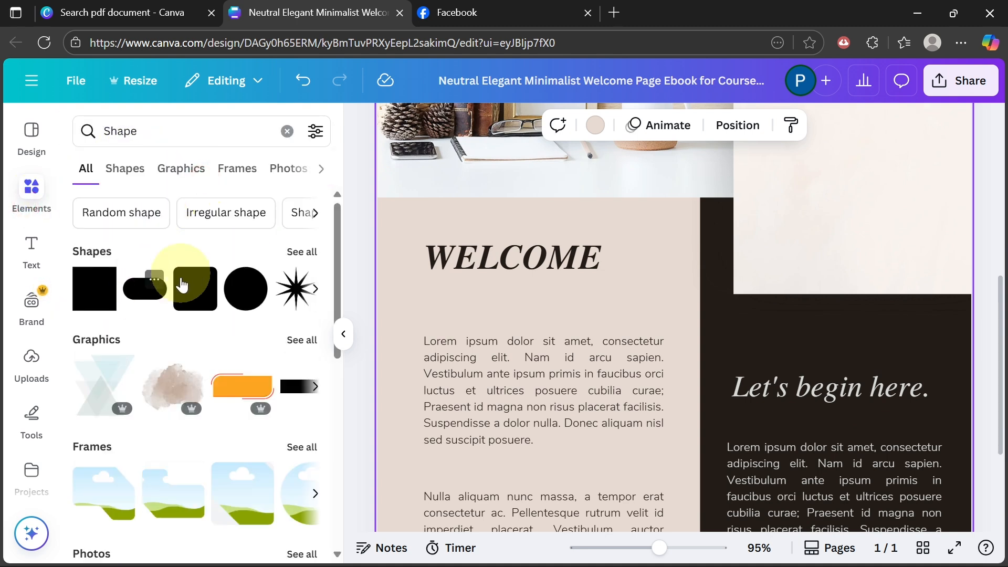
click(301, 253)
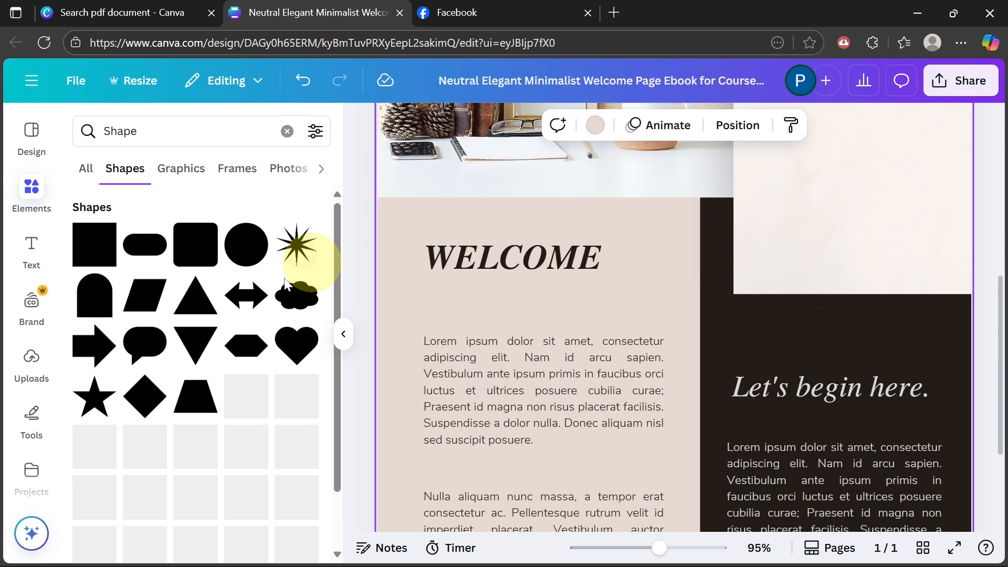
click(194, 254)
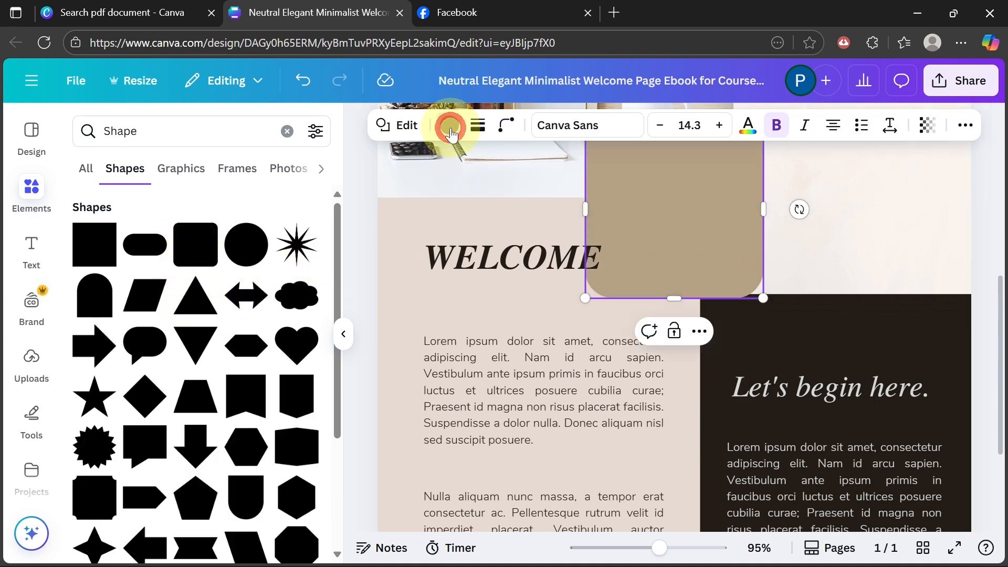
Fill the rounded square with the solid red default color
click(449, 126)
scroll(212, 445, down, 5)
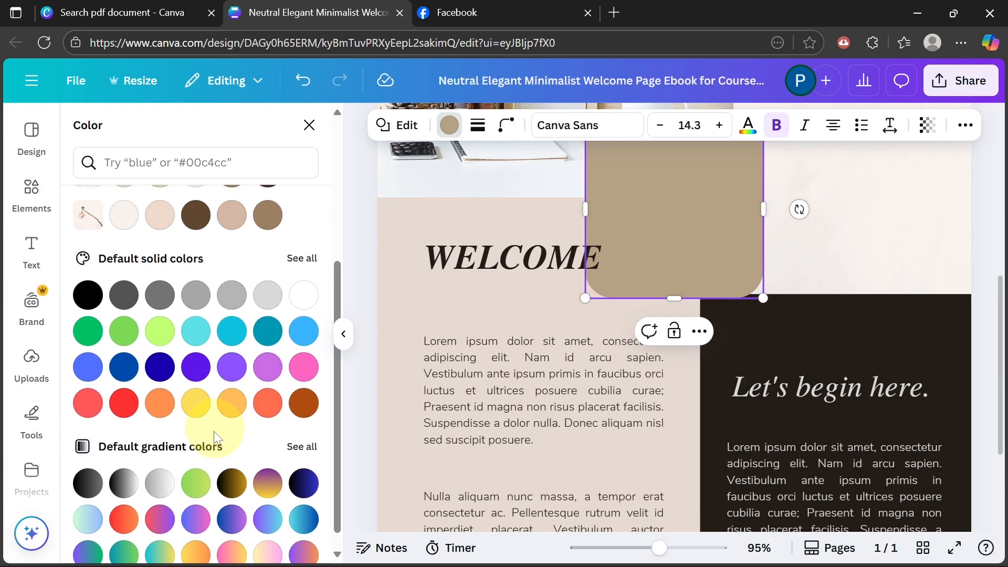
click(124, 415)
Flatten the red shape into a slim button and place it below the flower in the light picture
click(680, 221)
drag(674, 298, 678, 198)
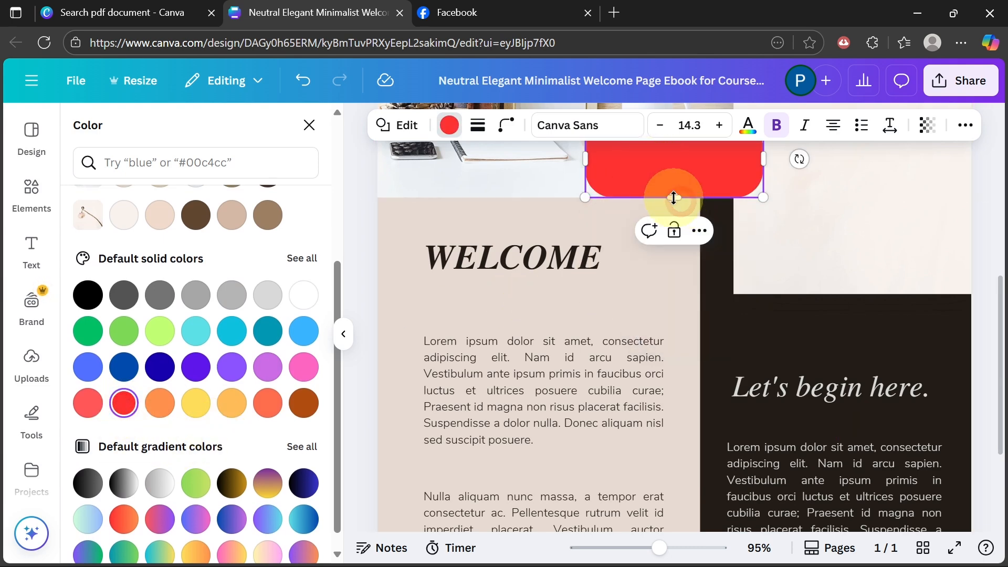
scroll(675, 213, up, 3)
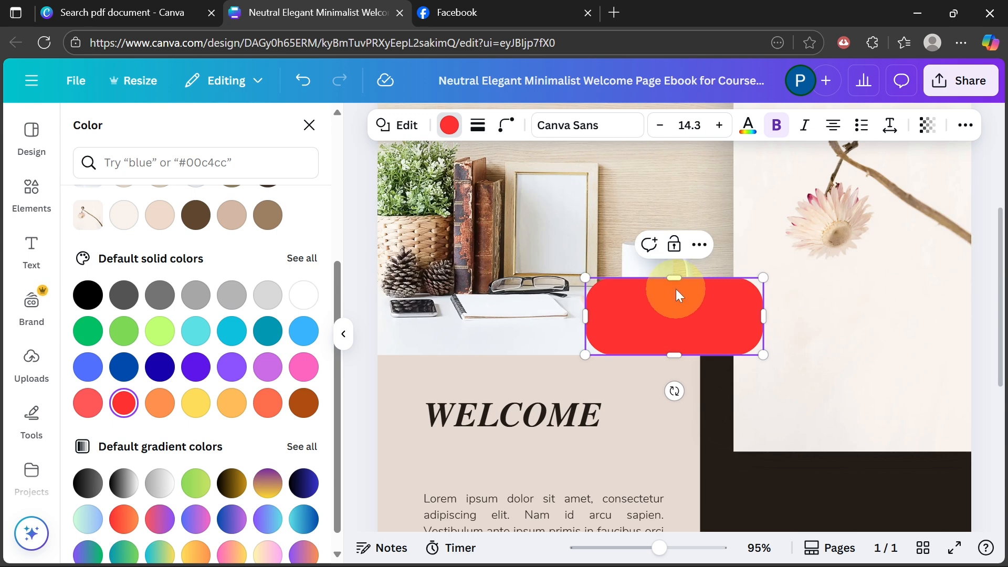
drag(673, 279, 659, 320)
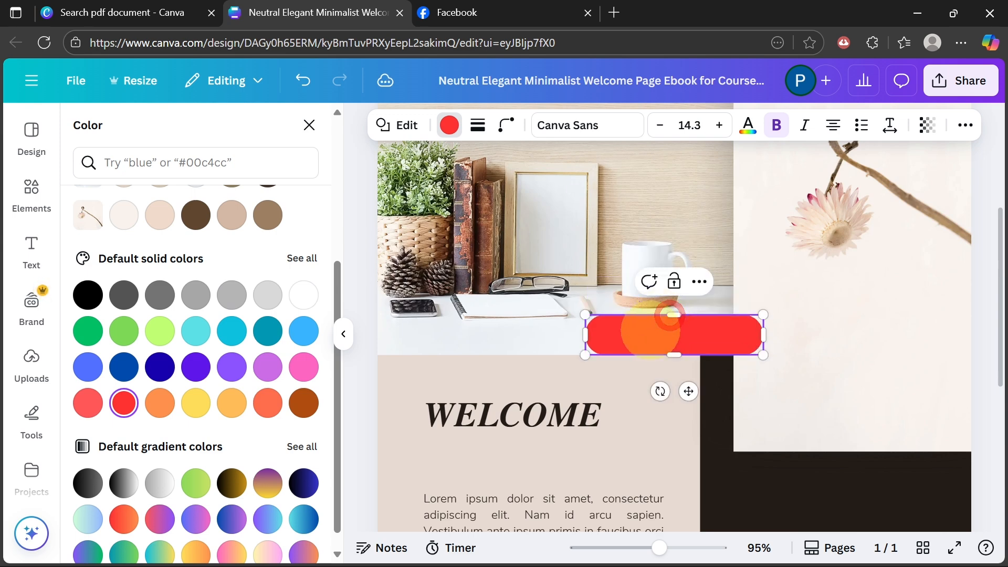
drag(689, 391, 870, 400)
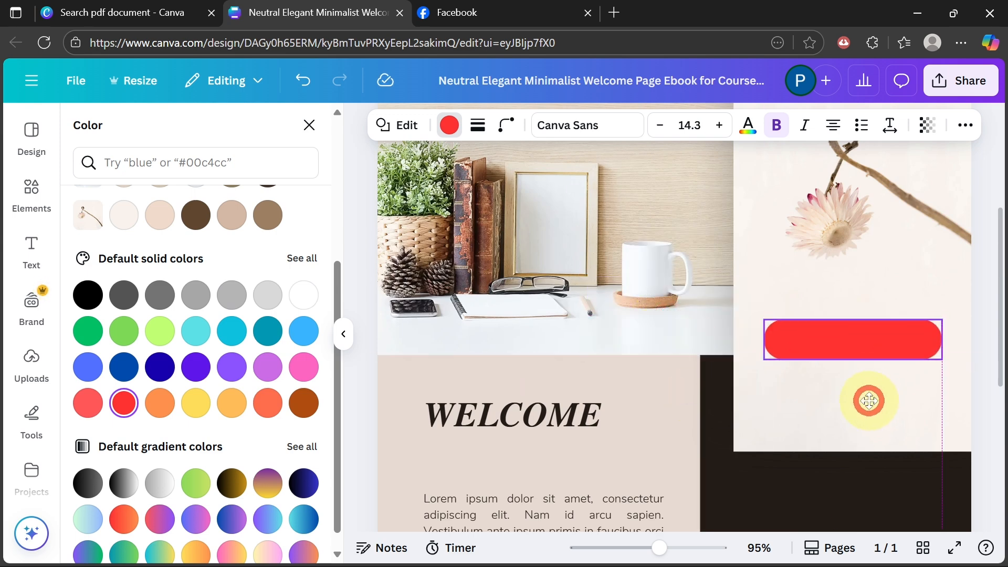
click(925, 236)
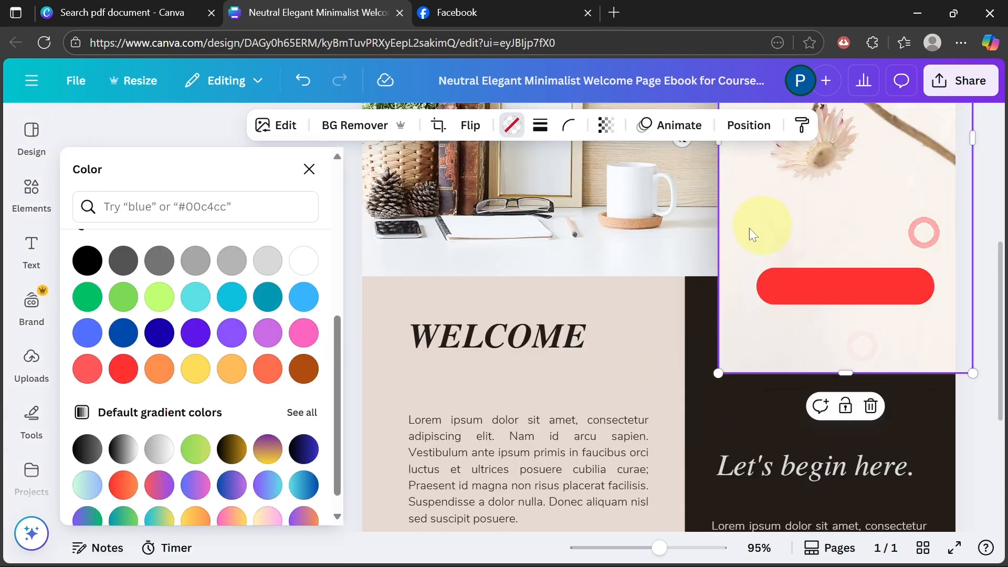
Add a heading that reads "Follow us on Facebook"
click(31, 248)
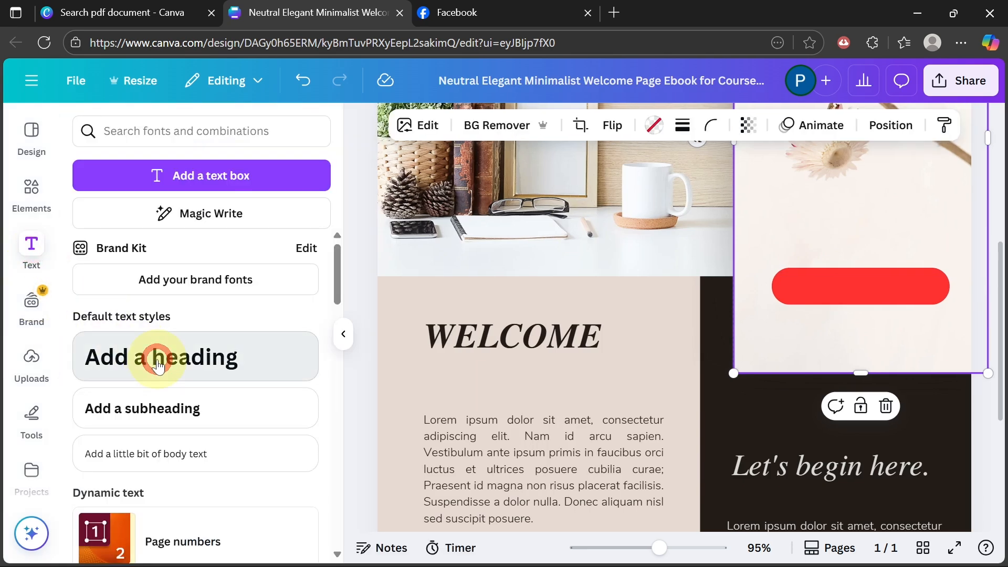
click(157, 366)
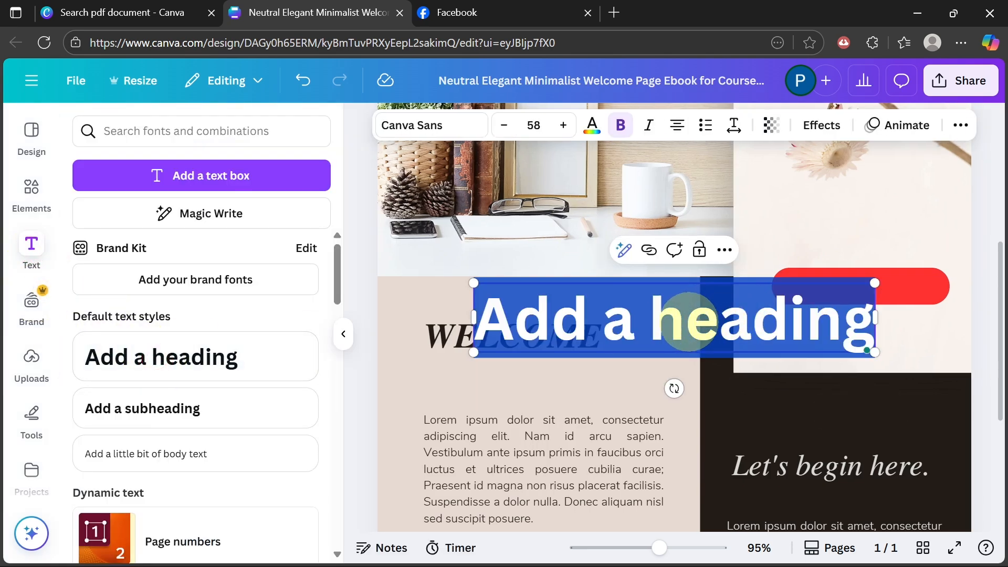
text(Follow)
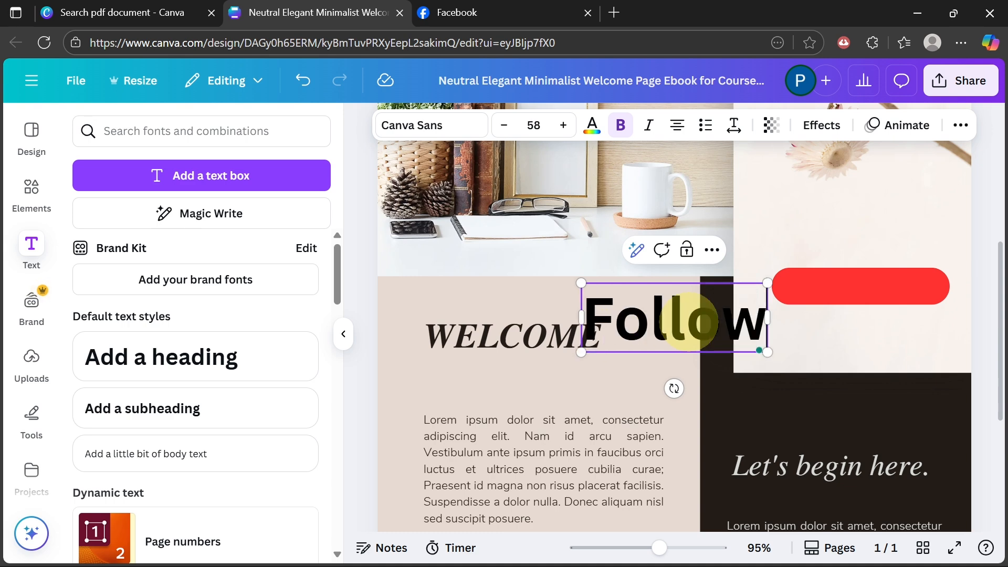
text( us on )
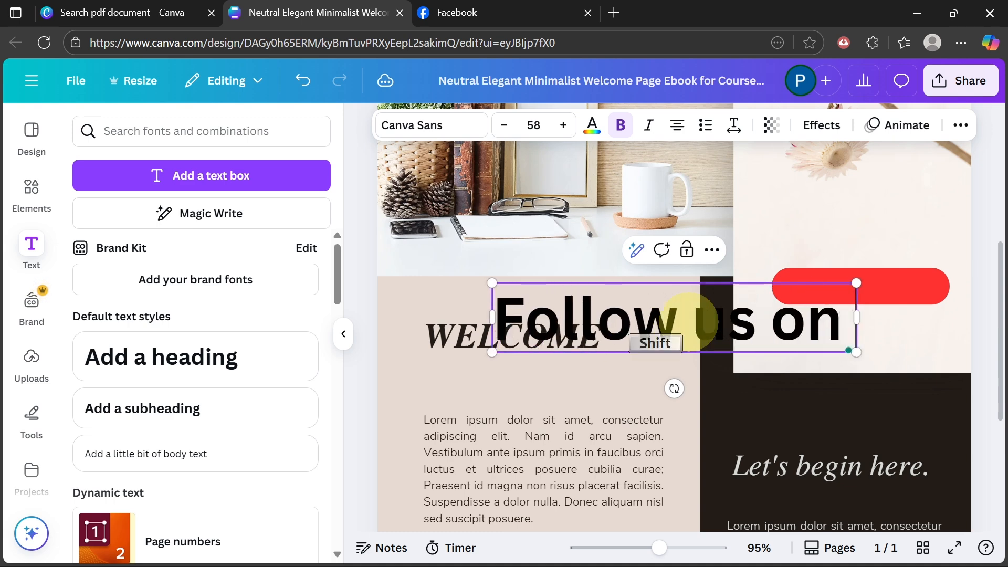
text(Facebo)
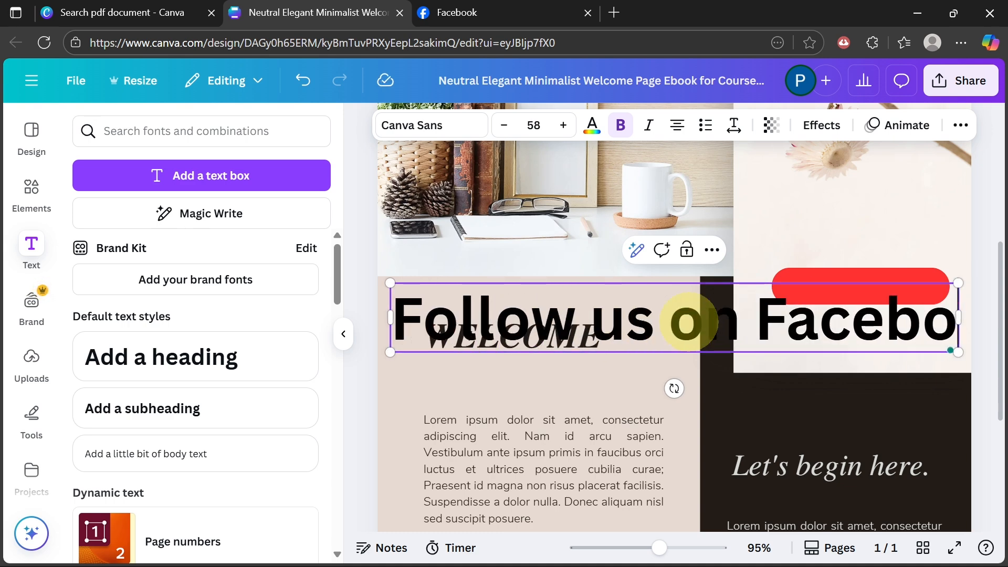
text(k)
key(BackSpace)
text(ok)
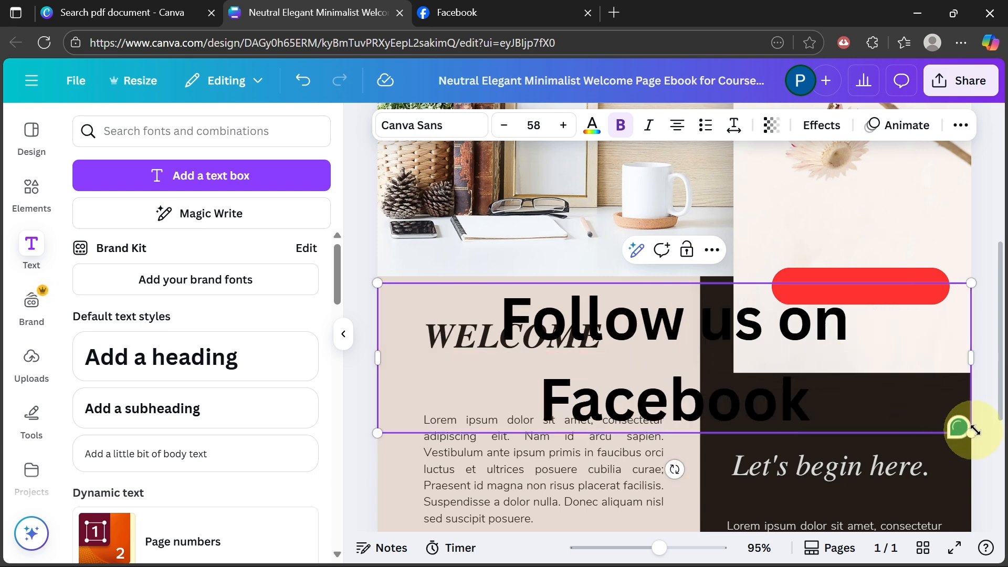
Shrink the new heading to font size 11, place it on the red button and color its text white (#FFFFFF)
drag(973, 434, 500, 279)
drag(448, 347, 875, 336)
double_click(860, 294)
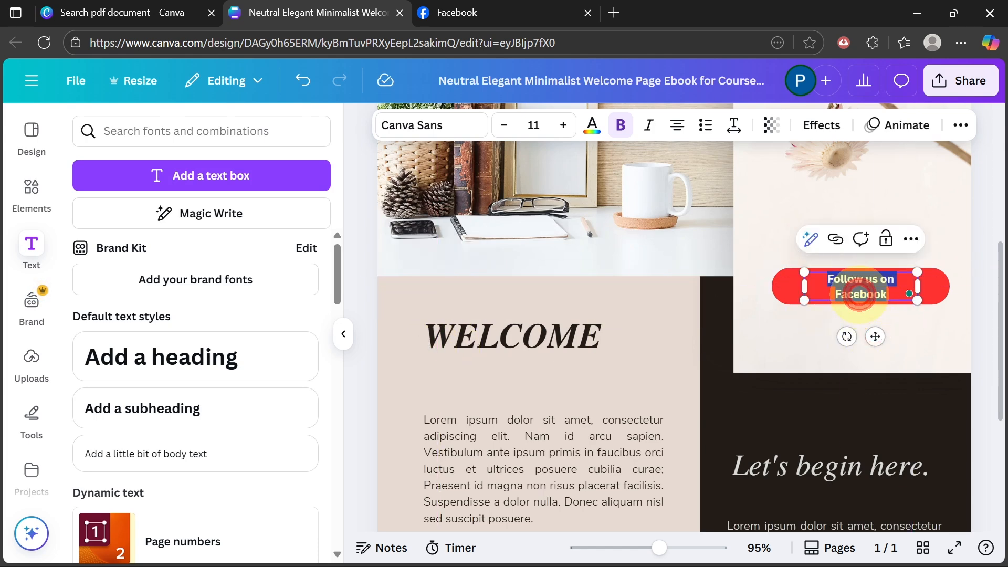
click(592, 127)
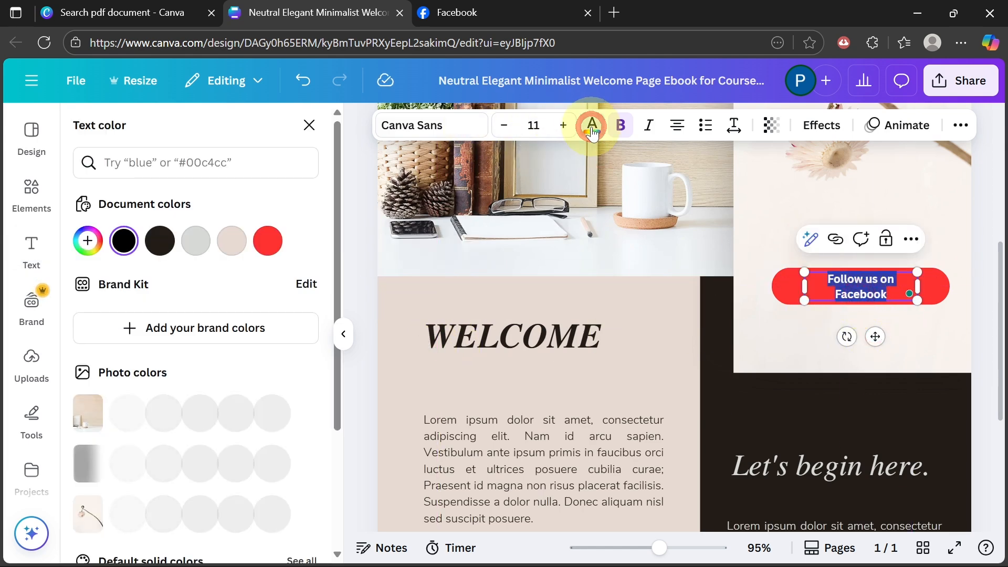
click(85, 253)
drag(92, 348, 87, 277)
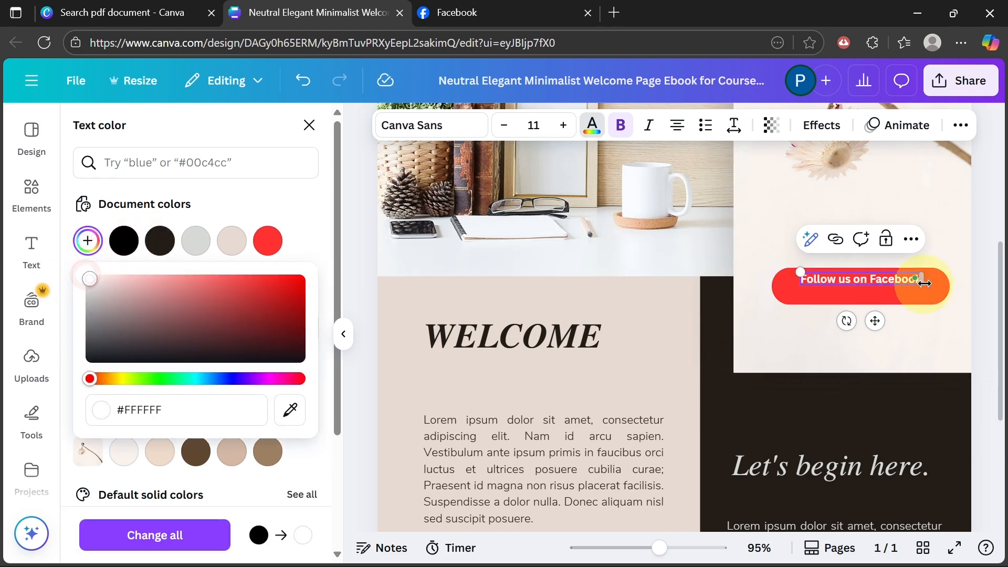
Fit the white heading on one line within the red button and enlarge it to font size 11.9
drag(928, 282, 943, 282)
mouse_move(885, 322)
mouse_down()
mouse_move(887, 336)
mouse_move(886, 326)
mouse_up()
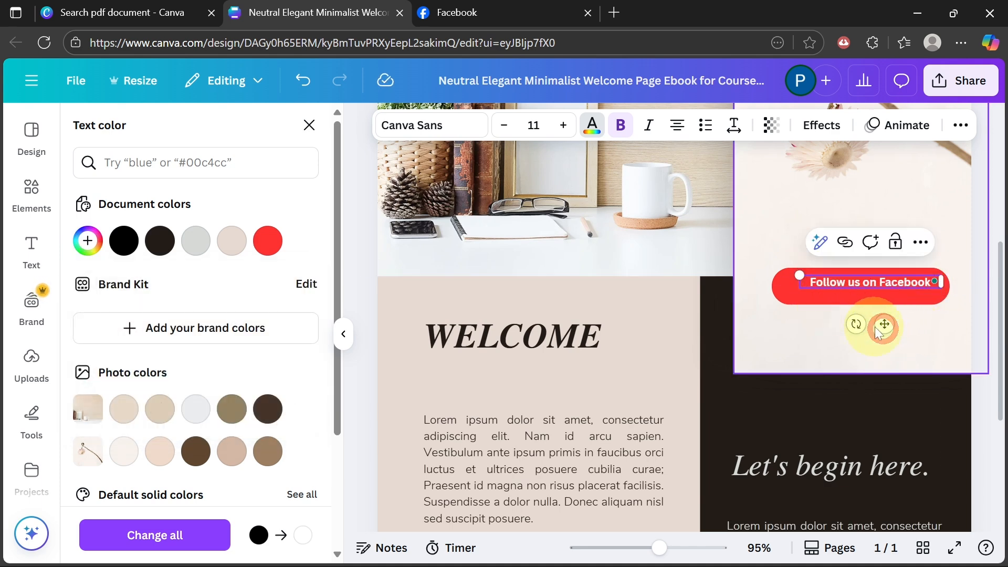
drag(789, 275, 784, 273)
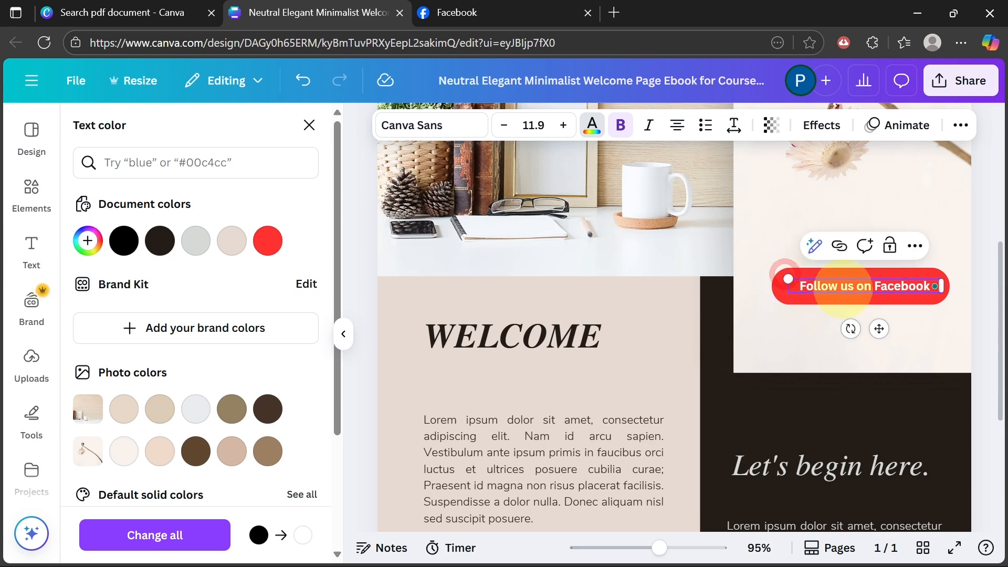
Change the font of the button's "Follow us on Facebook" text to Anton
double_click(843, 288)
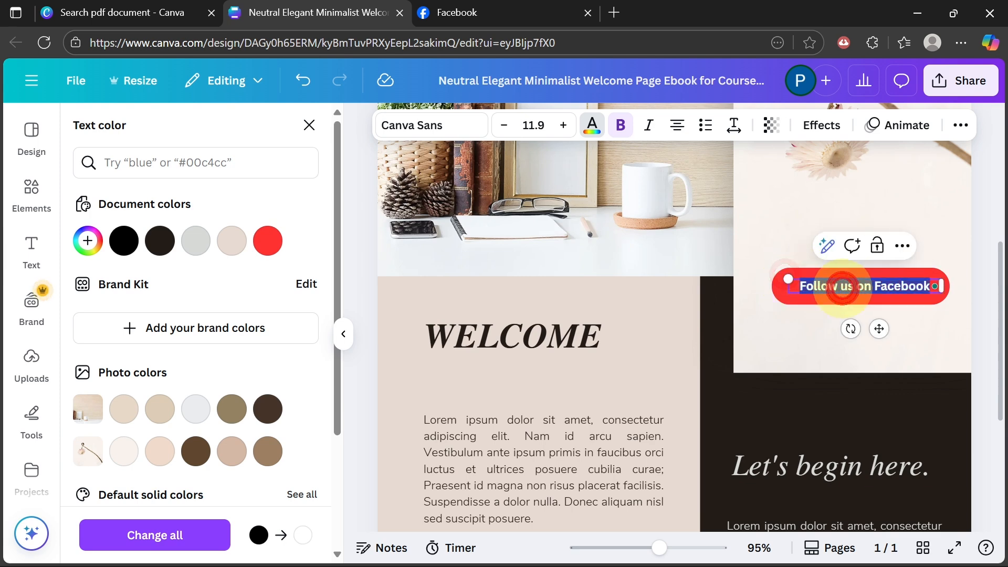
click(424, 131)
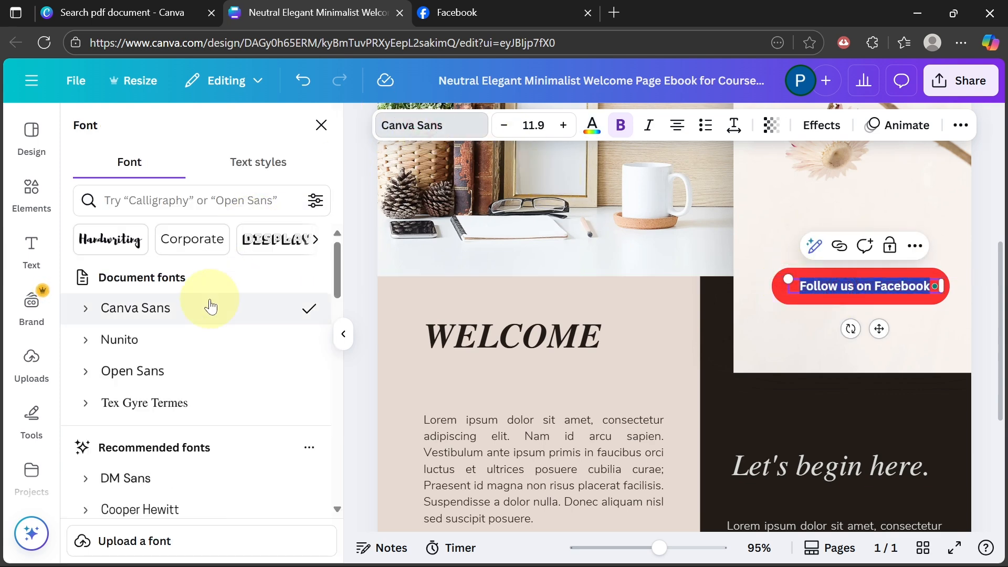
scroll(210, 299, down, 2)
scroll(215, 287, down, 5)
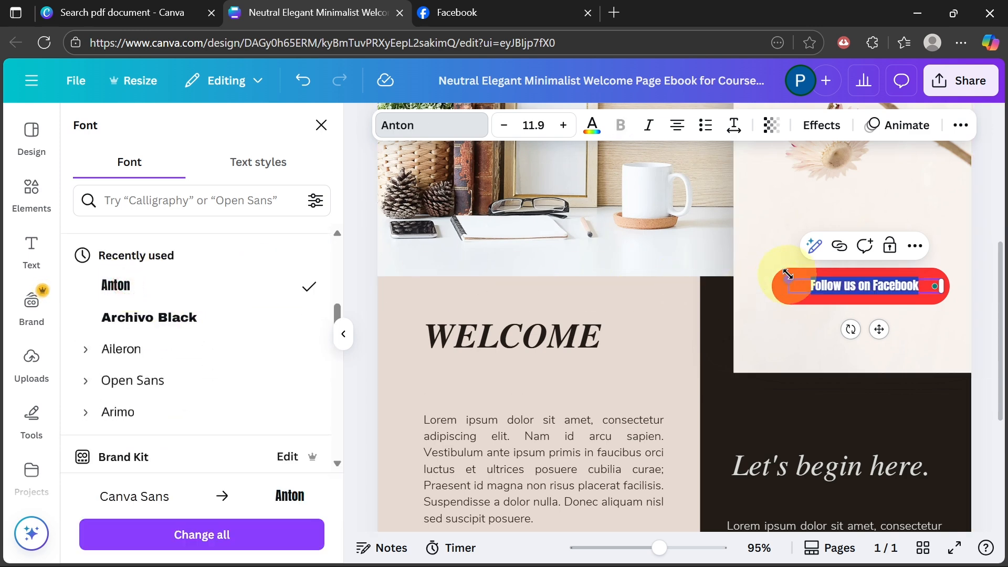
Set the button text's font size to 13.9 so that it stays on one line
click(564, 125)
click(563, 125)
click(563, 125)
click(564, 125)
click(563, 125)
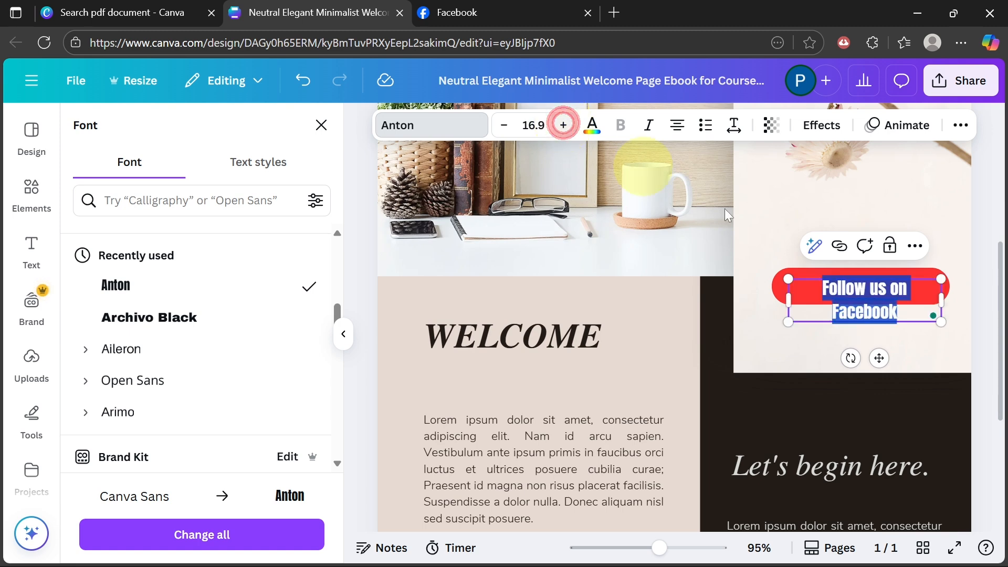
click(504, 125)
click(505, 125)
click(504, 125)
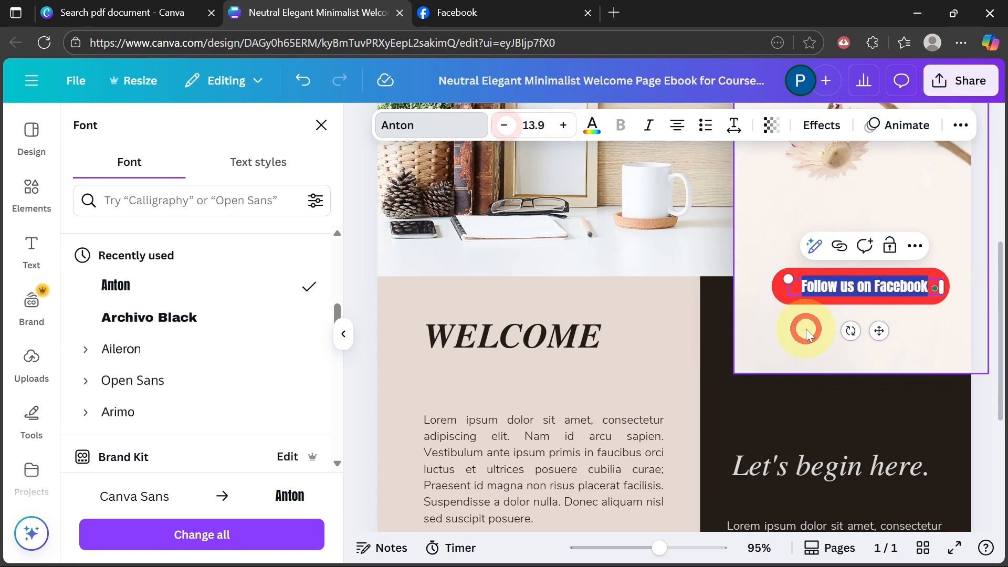
click(807, 328)
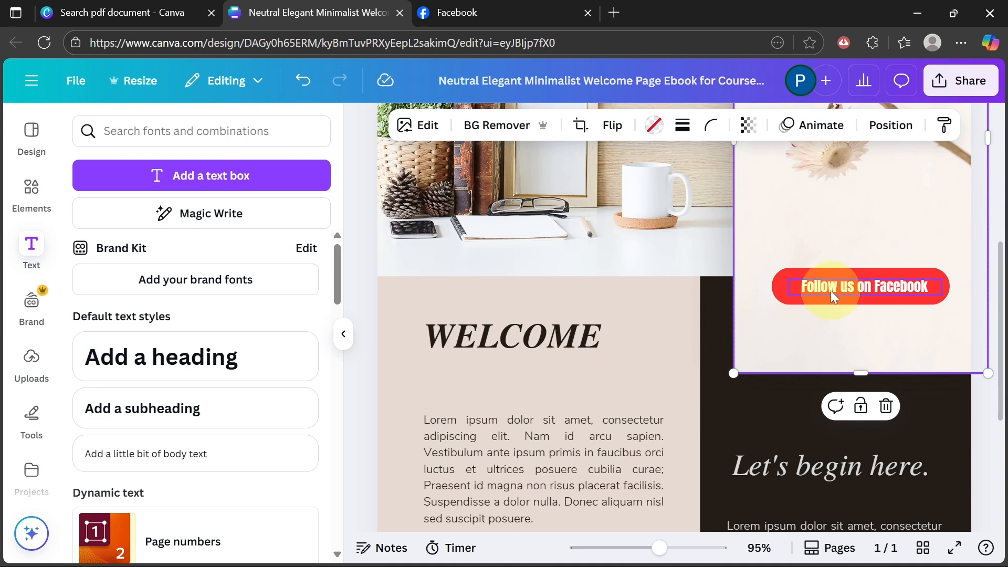
Lock the flower picture behind the button and try to select the red shape together with its text
right_click(777, 216)
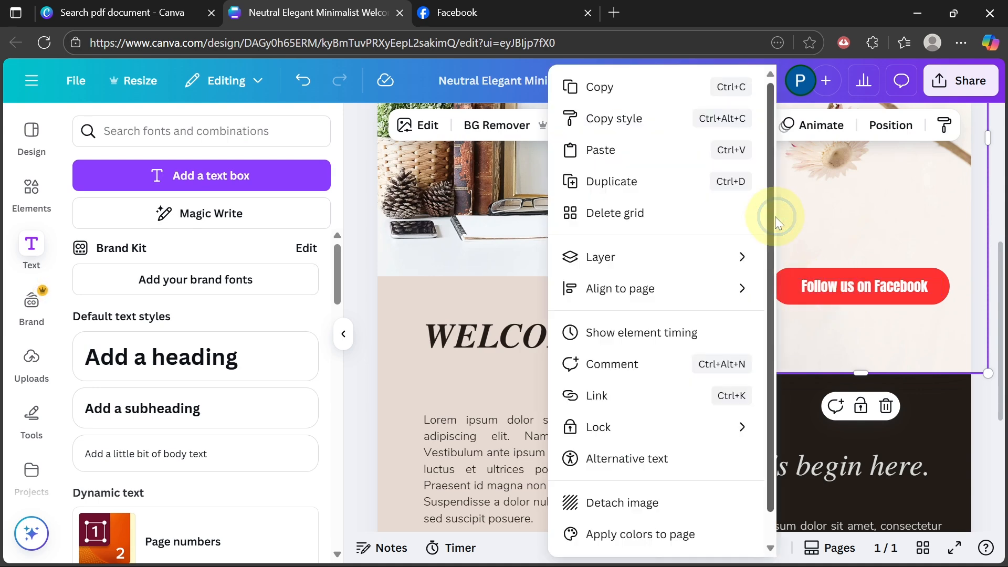
click(927, 239)
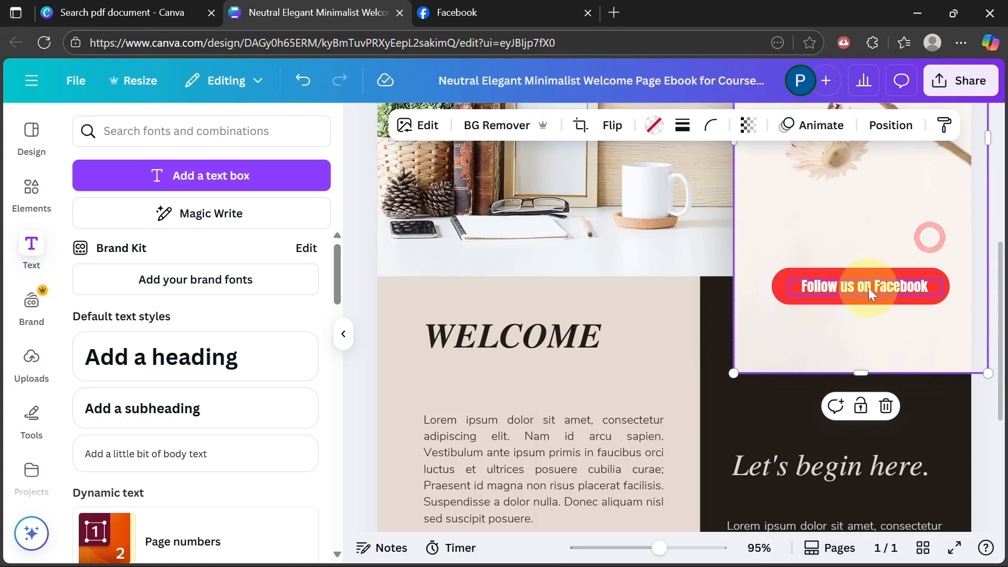
click(862, 408)
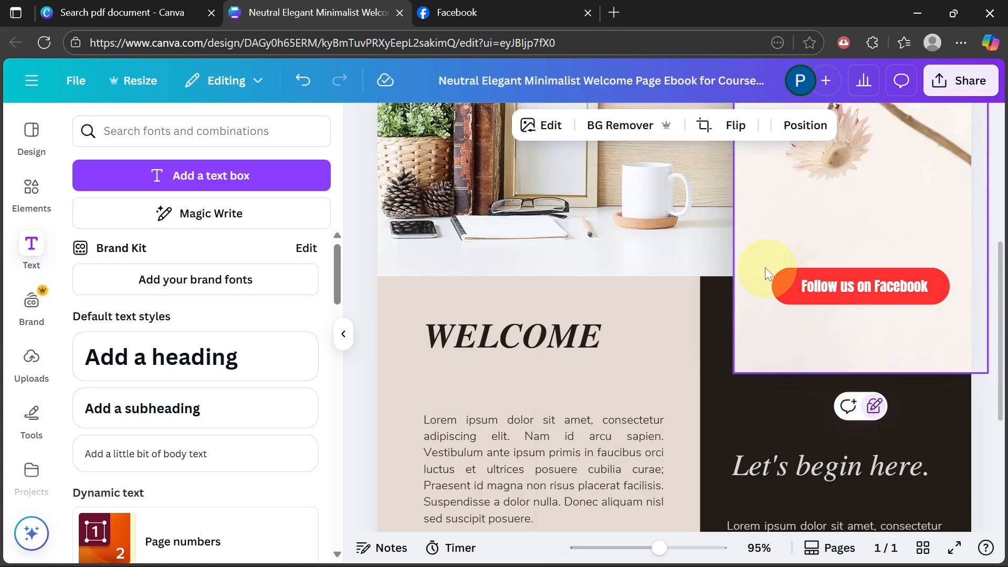
drag(771, 265, 841, 310)
click(819, 335)
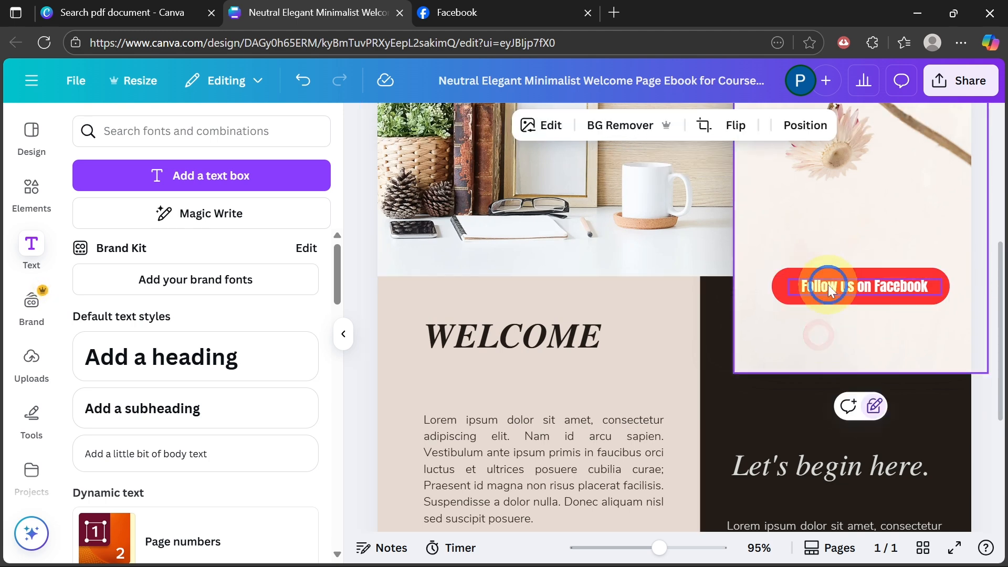
Link the button's "Follow us on Facebook" text to the copied Facebook profile address
right_click(830, 290)
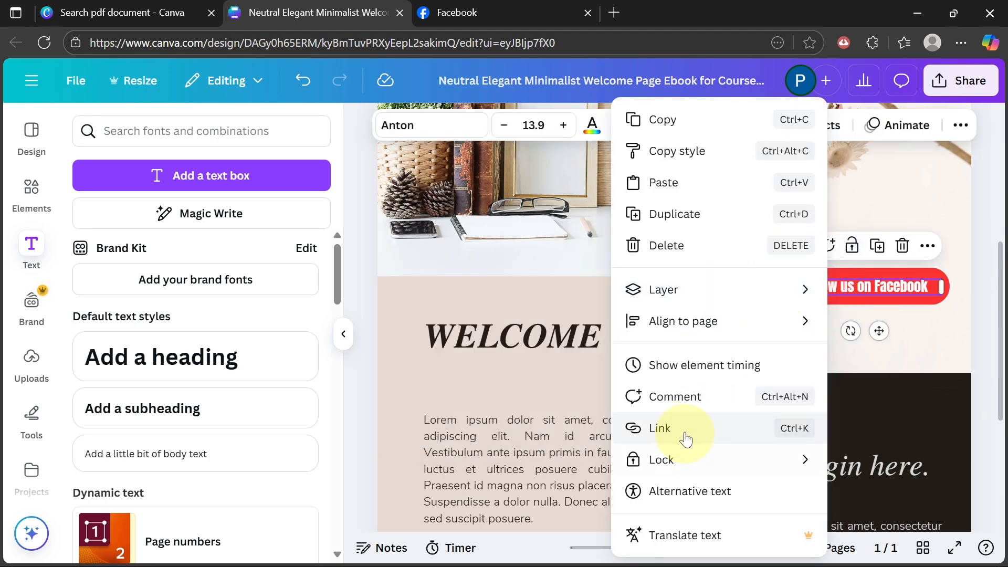
click(687, 433)
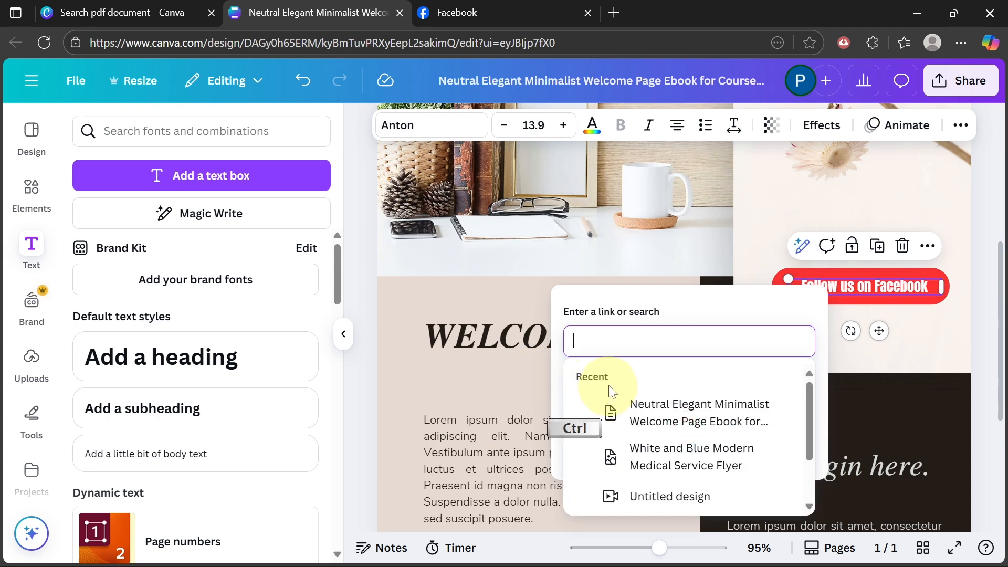
text(https://web.facebook.com/adjokatse360)
click(783, 446)
click(962, 316)
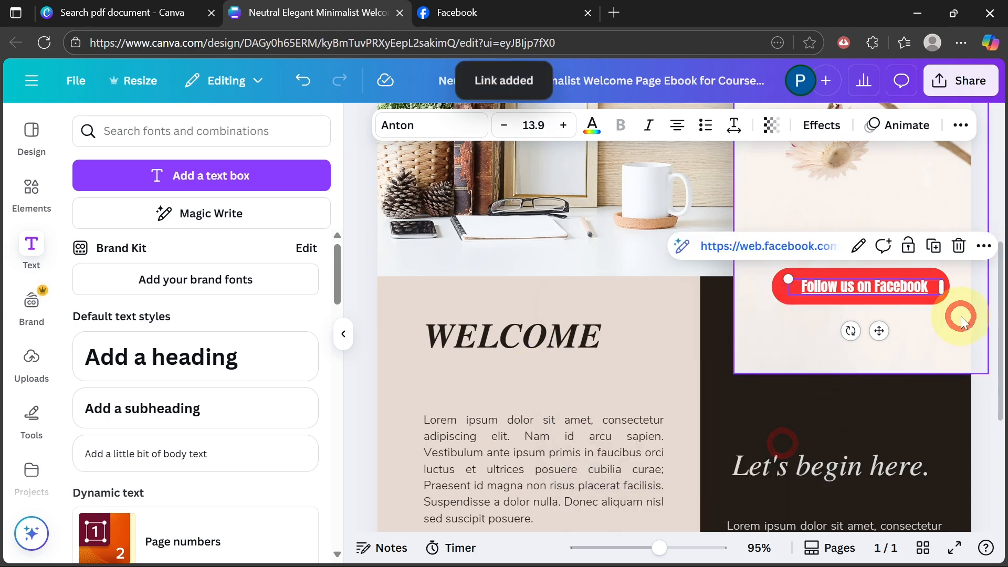
Download the finished design as a PDF Standard file without flattening it or including notes
click(964, 91)
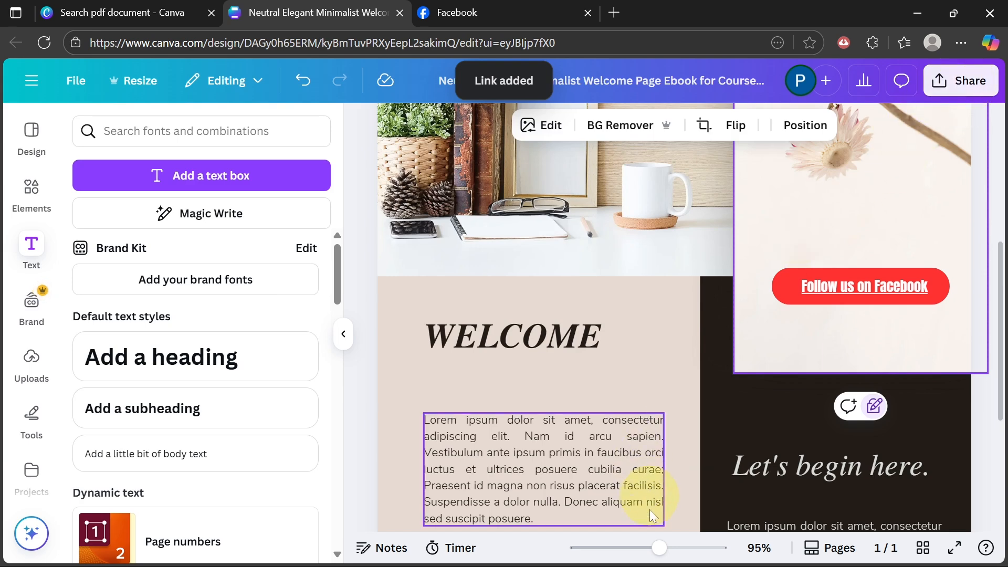
drag(660, 549, 645, 553)
drag(627, 551, 625, 550)
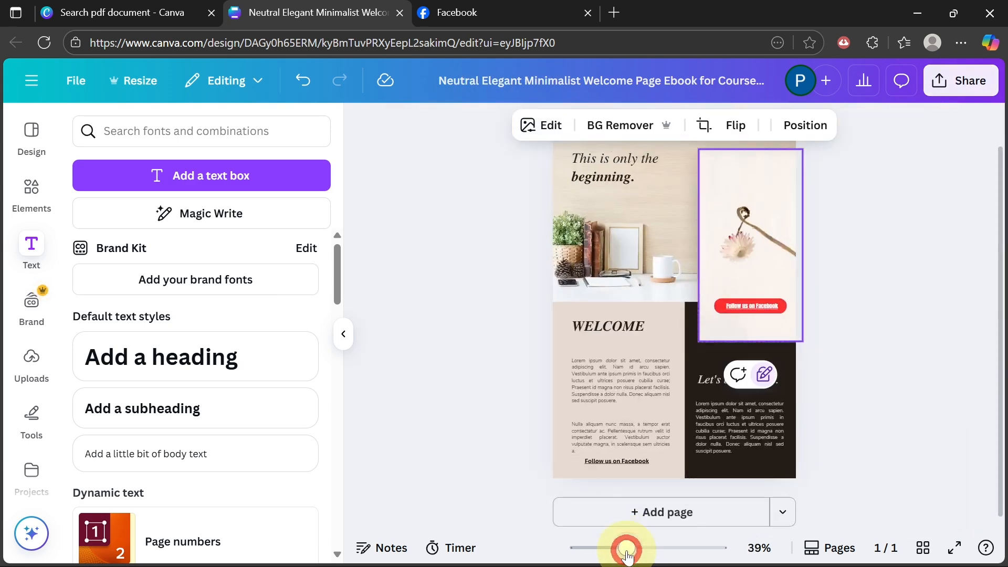
click(908, 342)
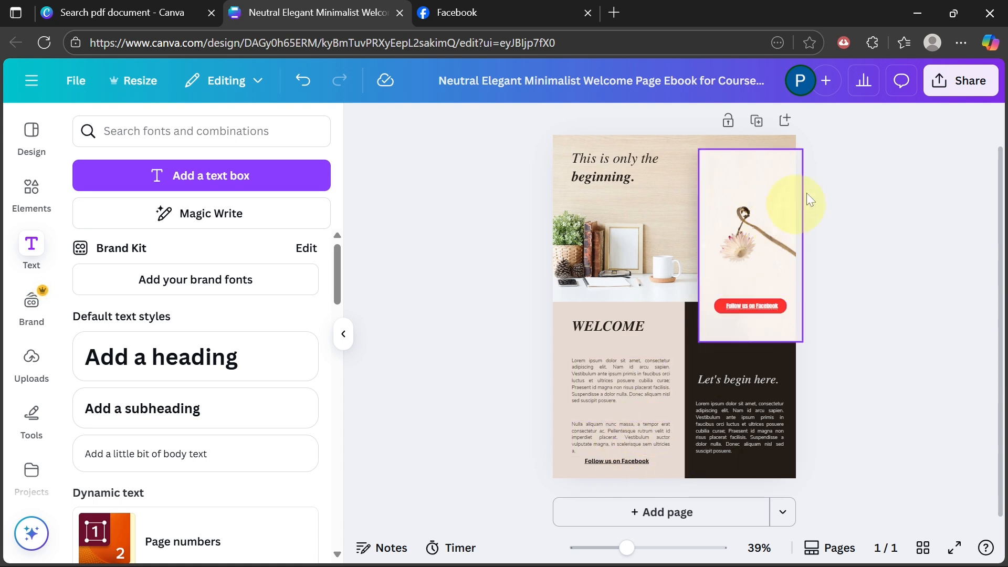
click(965, 84)
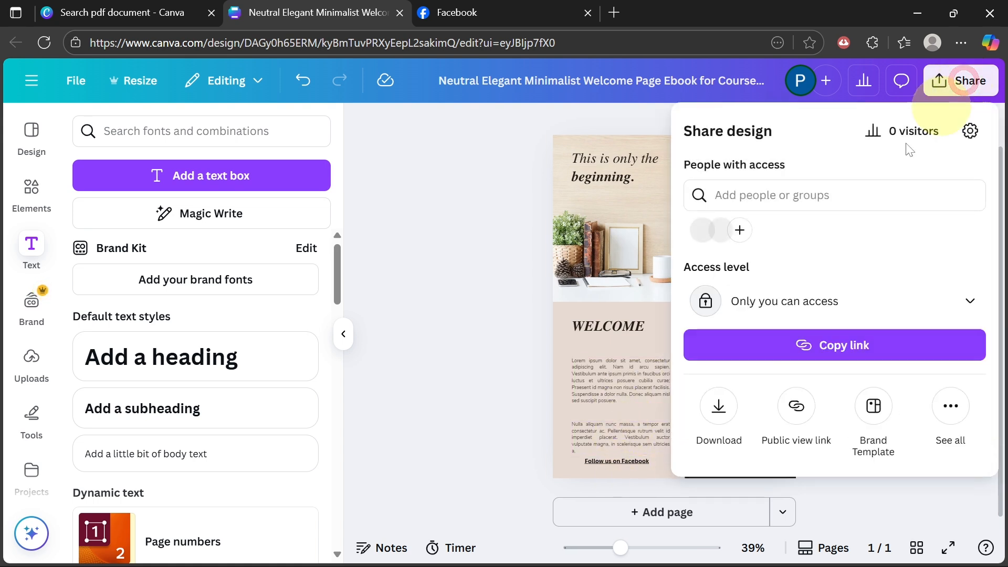
click(718, 406)
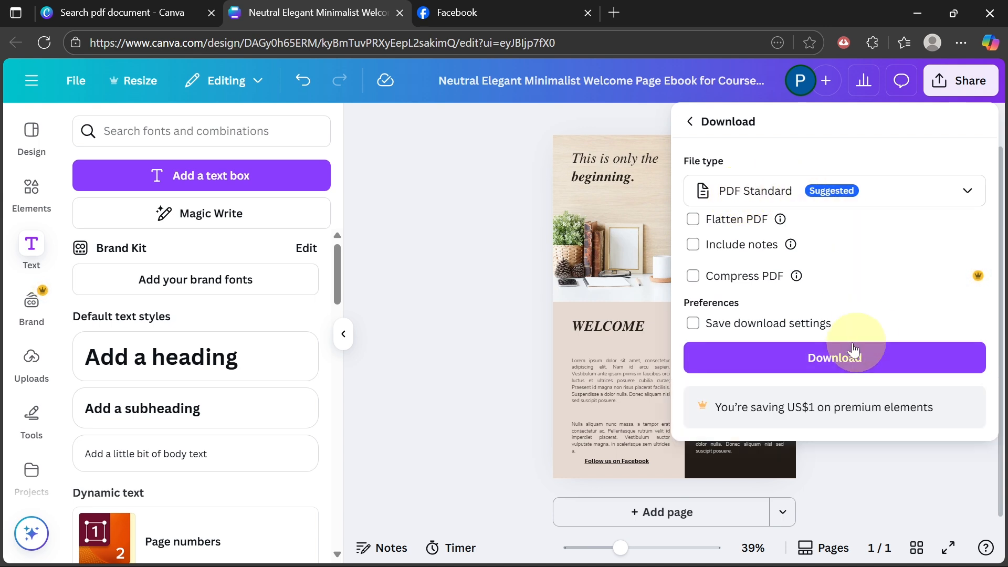
click(854, 362)
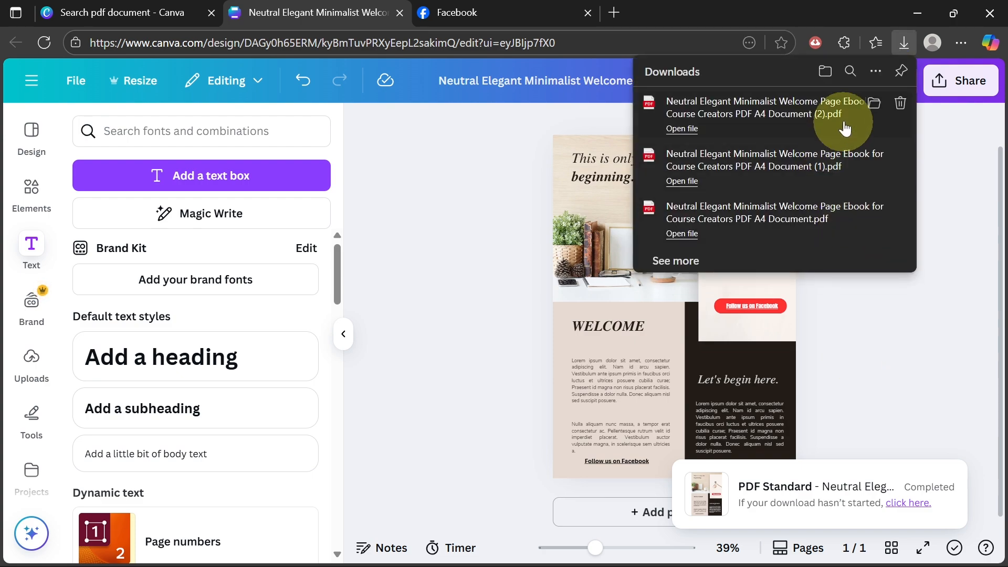
Open the newly downloaded PDF from its folder and test the red "Follow us on Facebook" button's link, ending back in the PDF
click(874, 104)
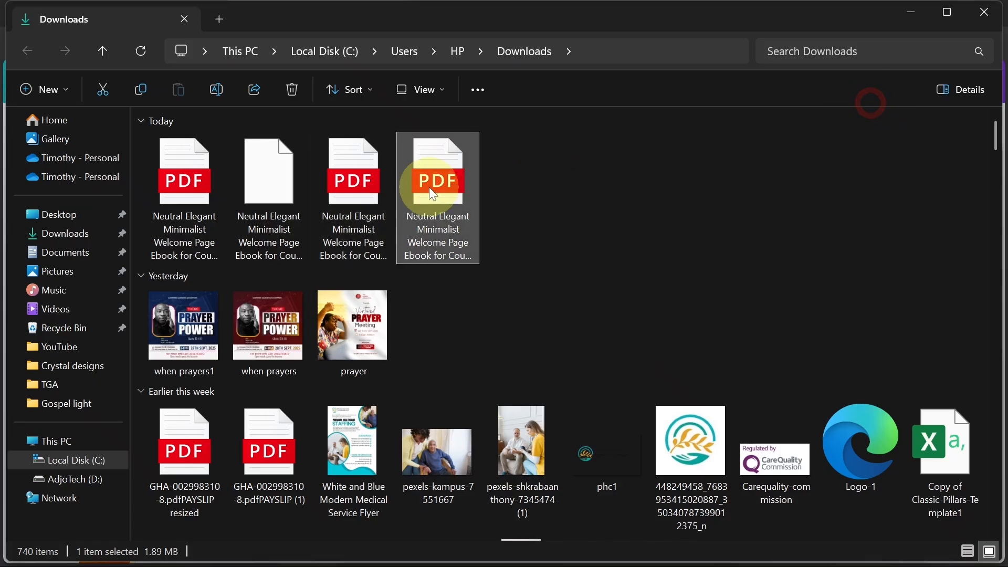
double_click(431, 192)
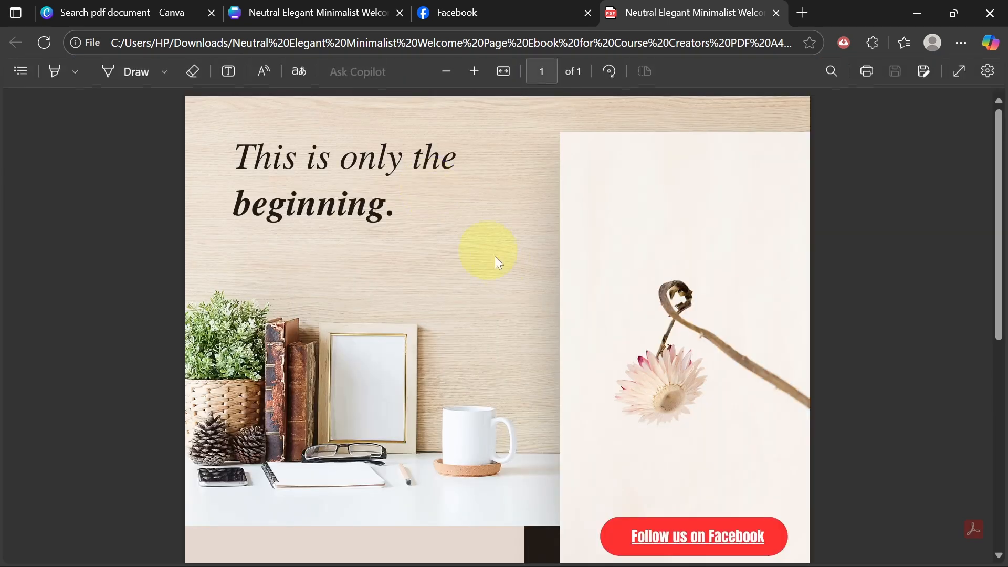
scroll(495, 257, down, 5)
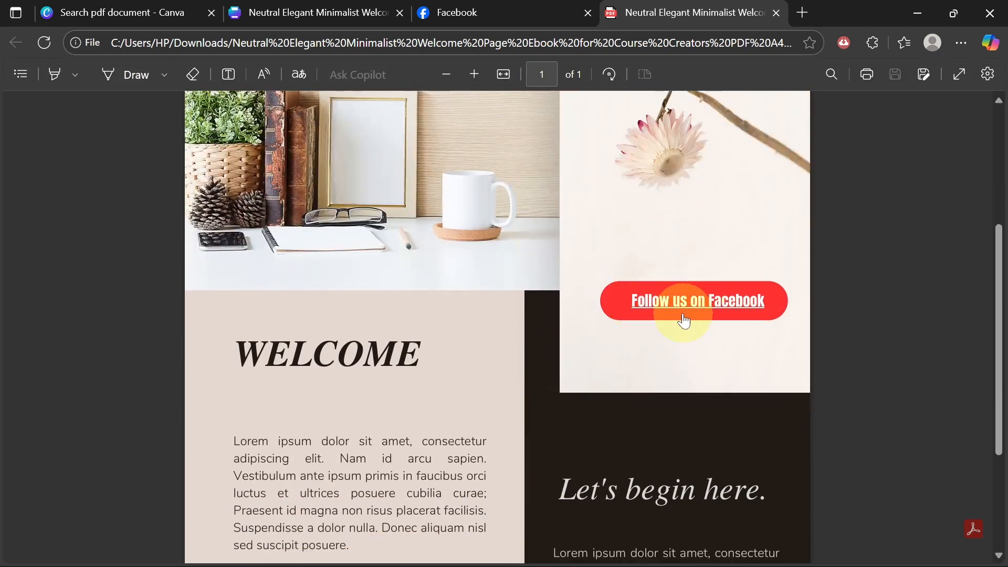
click(699, 312)
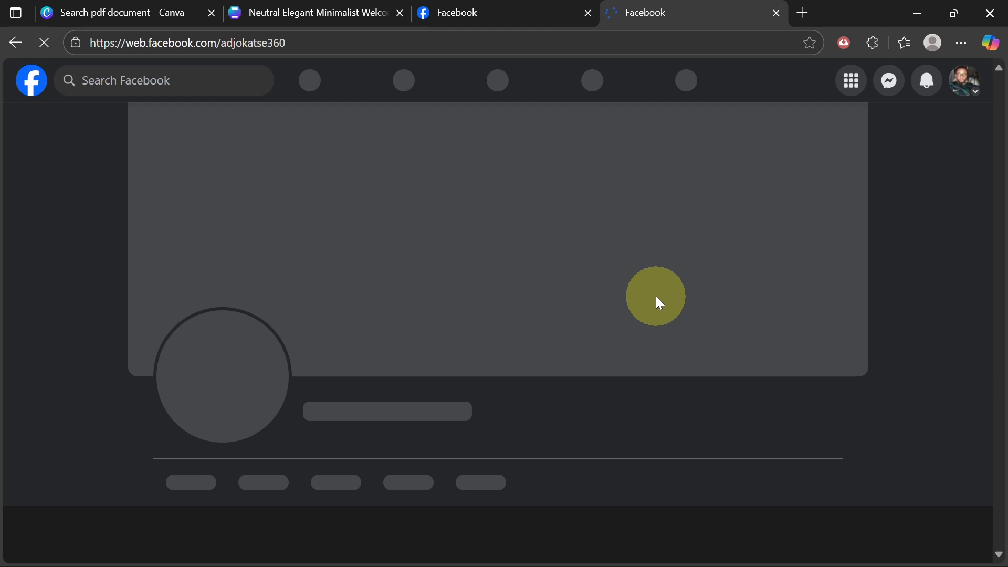
scroll(661, 310, down, 12)
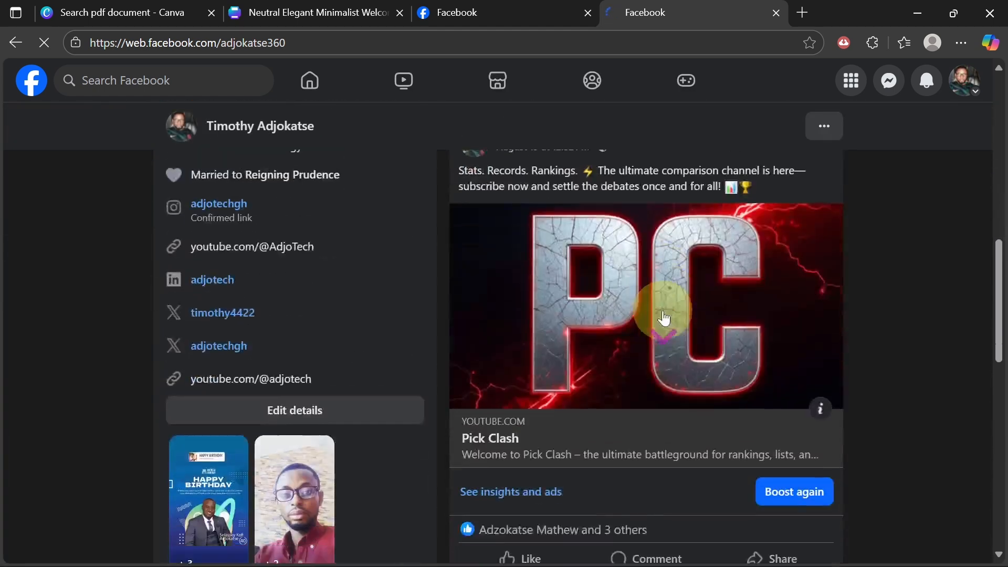
click(17, 43)
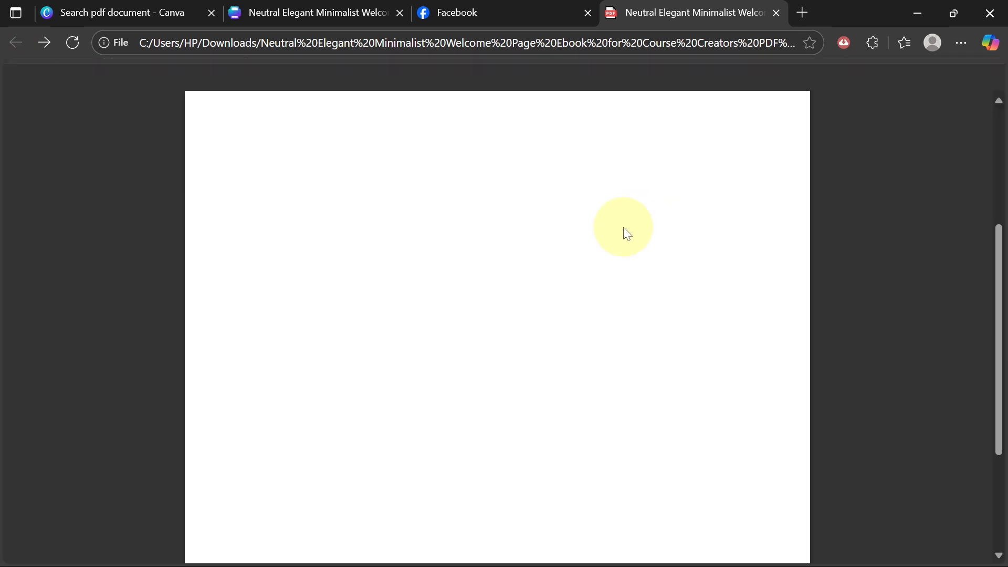